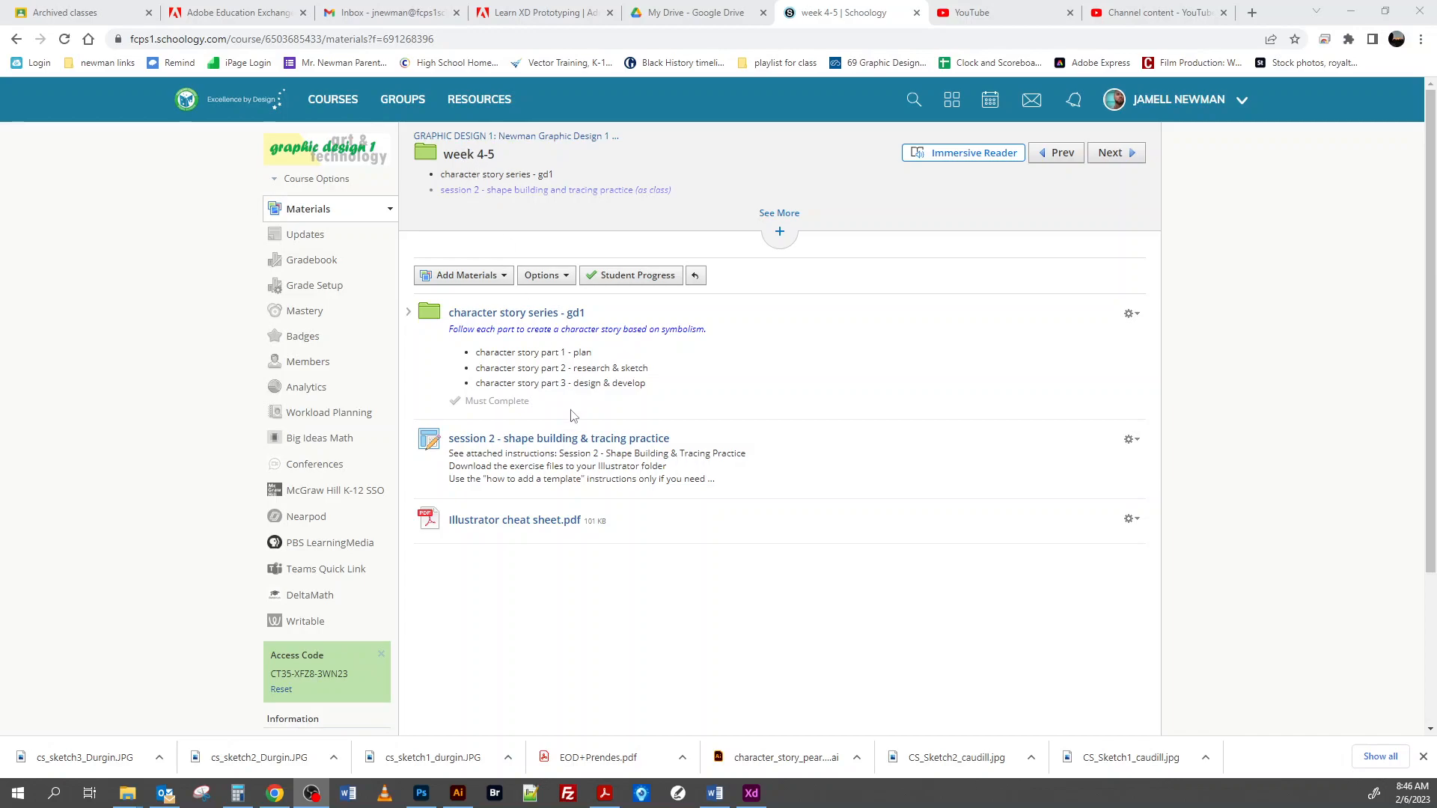
Step: Open the session 2 shape building & tracing practice assignment and read the tool requirements for exercises 1 and 2 in its linked instructions
{"action": "left_click", "coordinate": [481, 442]}
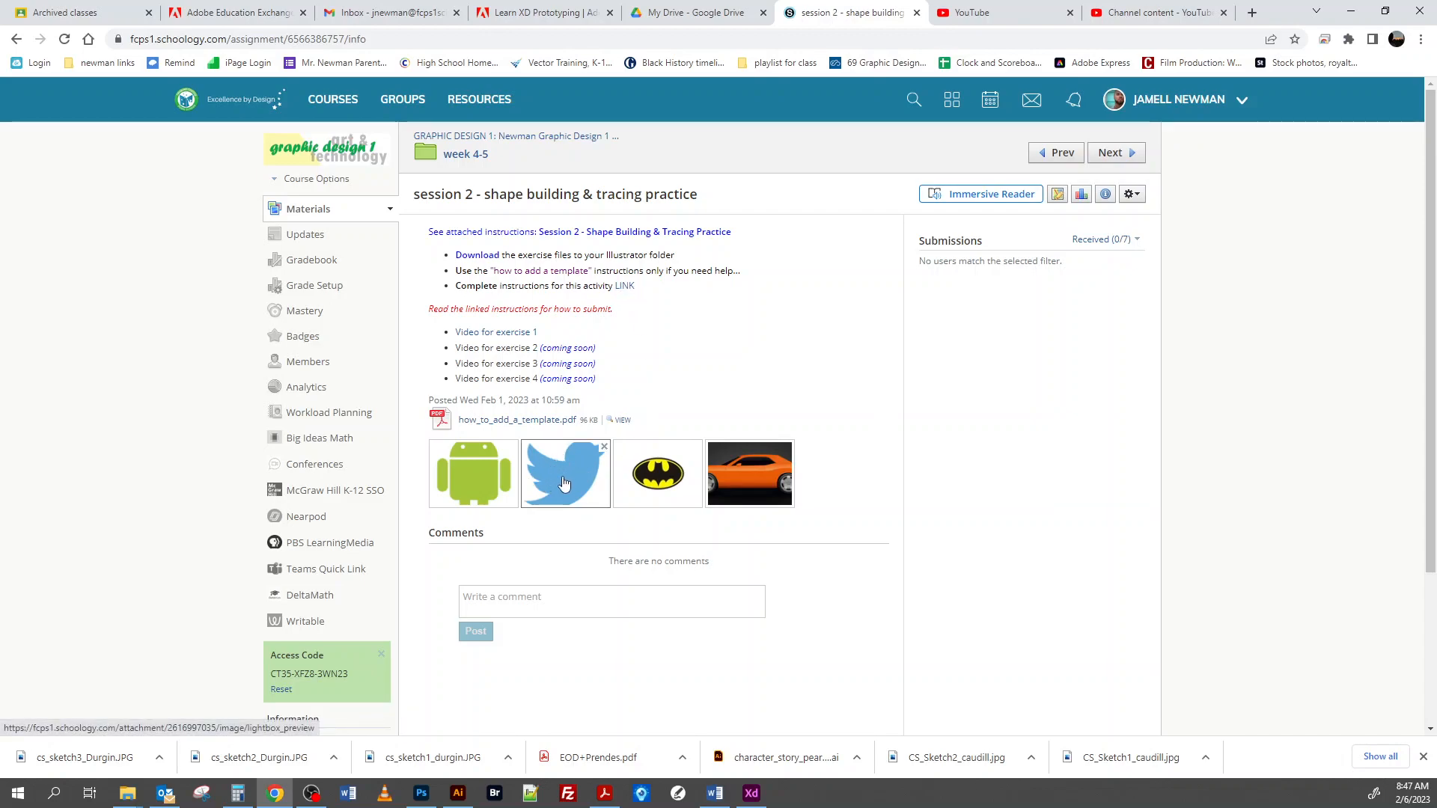
{"action": "left_click", "coordinate": [625, 287]}
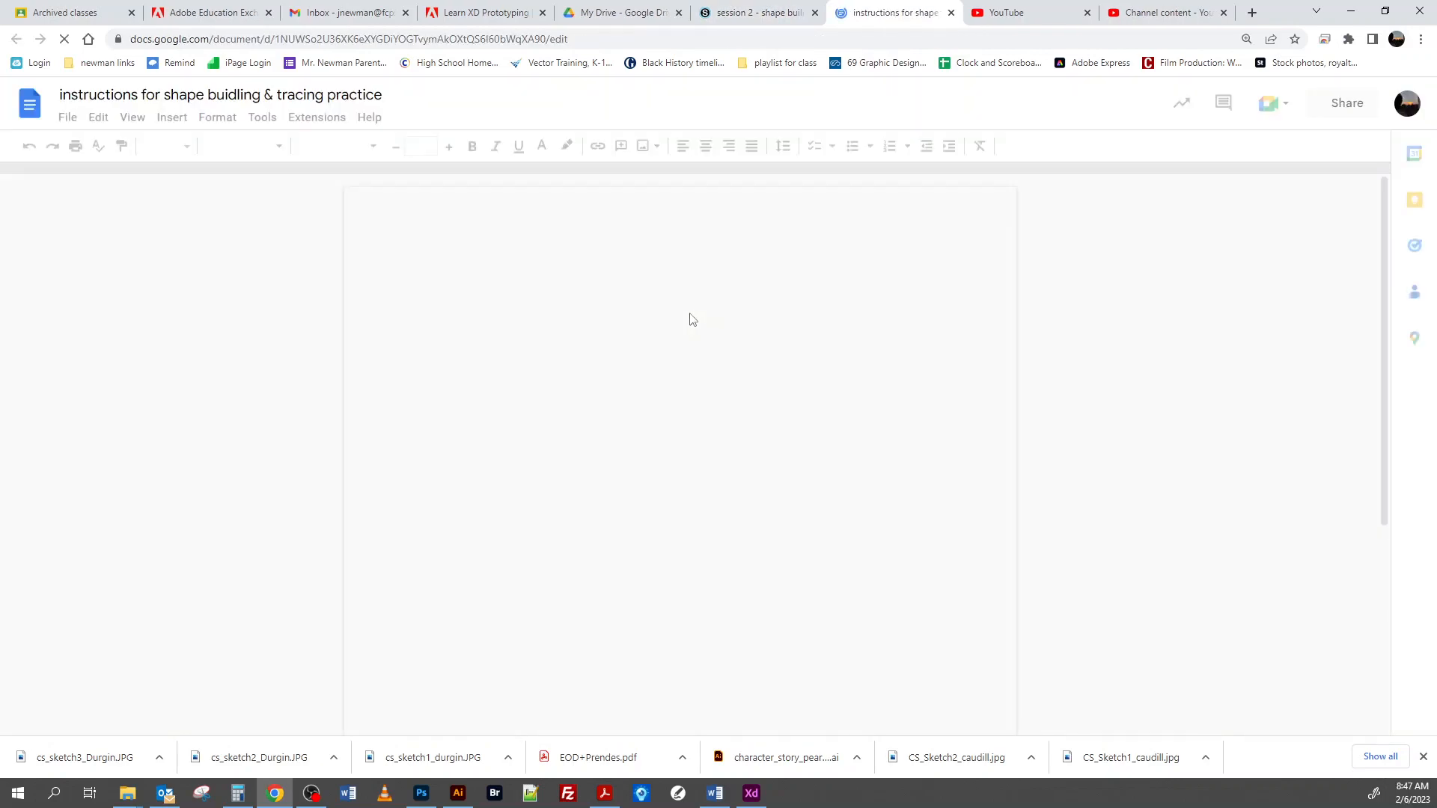
{"action": "scroll", "coordinate": [674, 374], "scroll_direction": "down", "scroll_amount": 2}
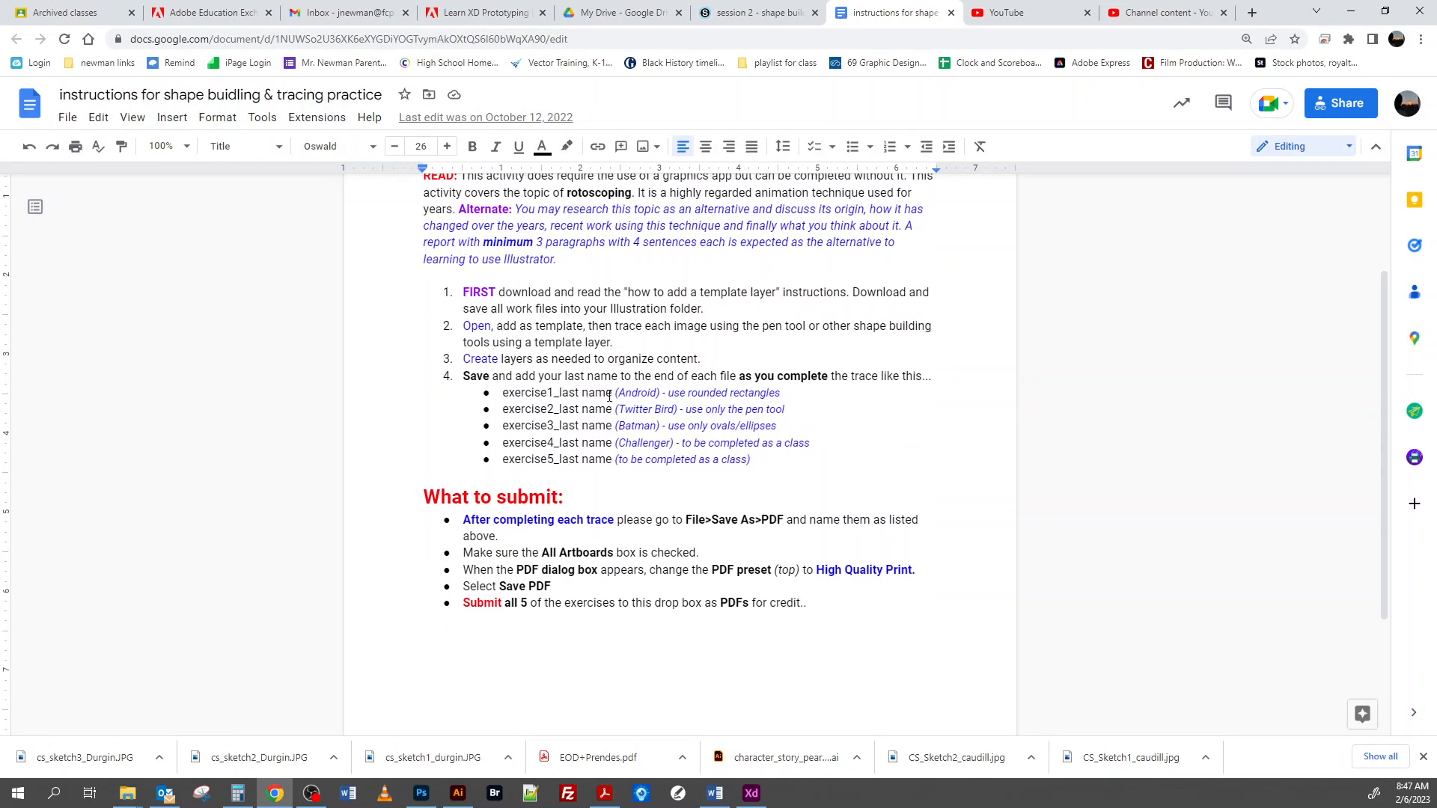
{"action": "left_click_drag", "start_coordinate": [668, 392], "coordinate": [786, 394]}
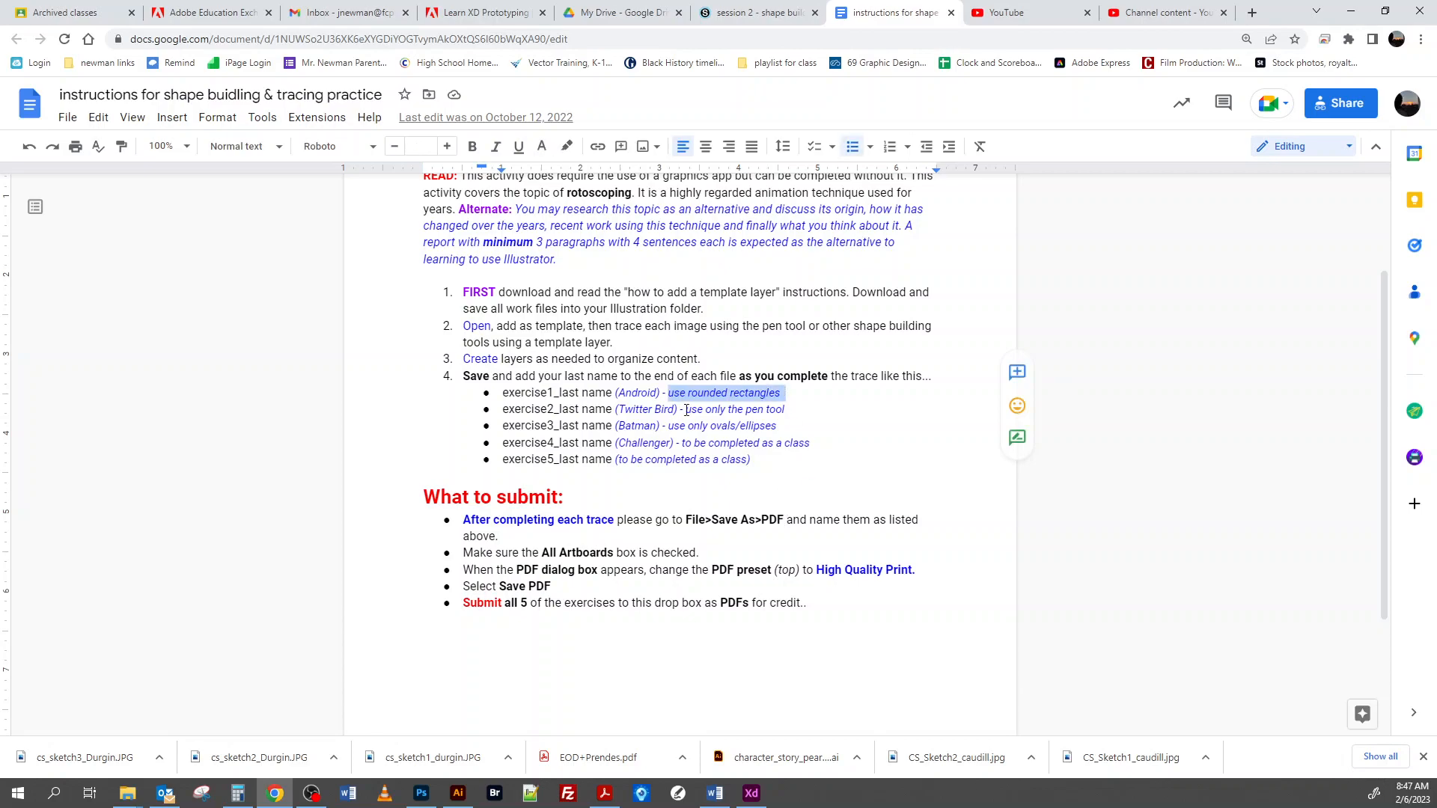
{"action": "left_click_drag", "start_coordinate": [687, 409], "coordinate": [791, 404]}
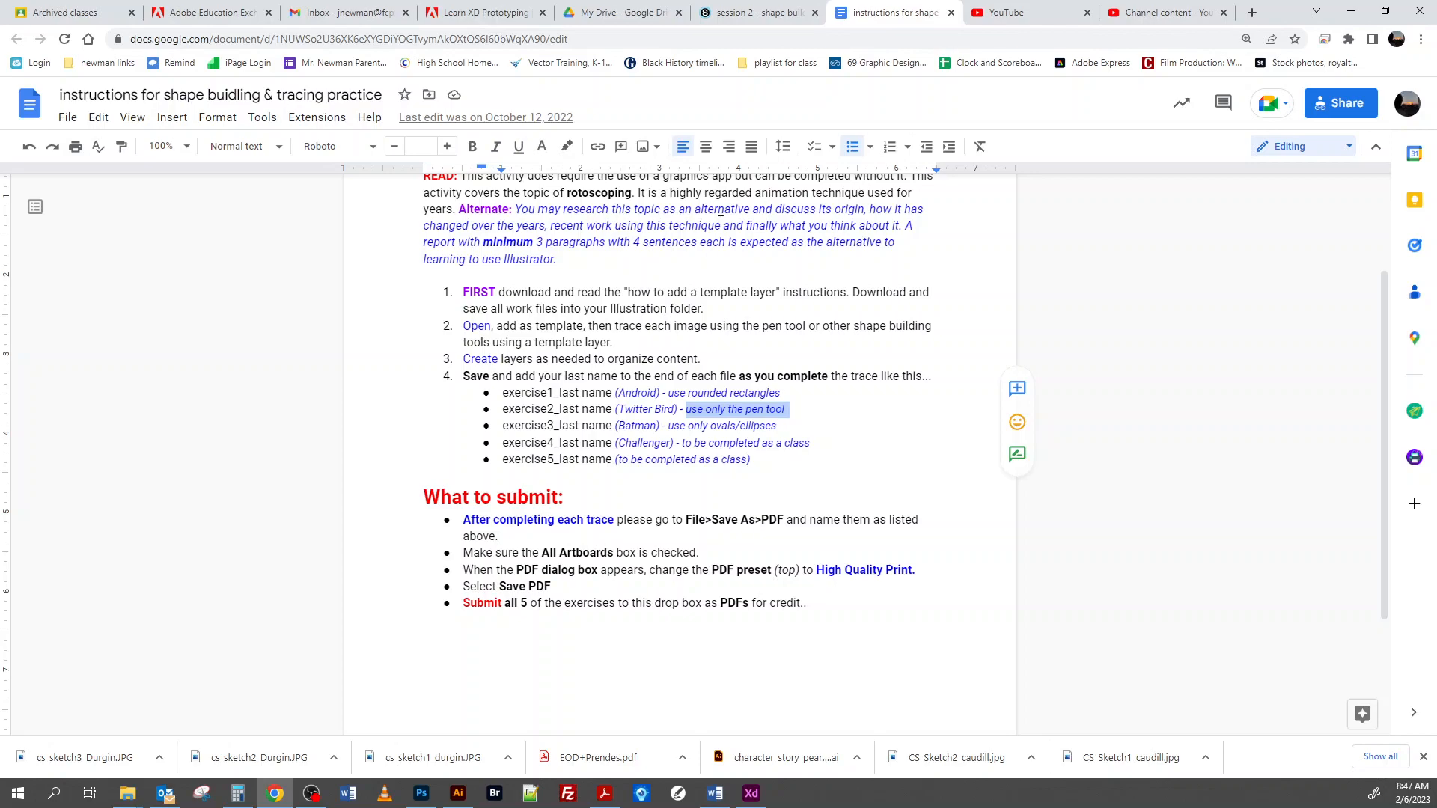
{"action": "left_click", "coordinate": [761, 16]}
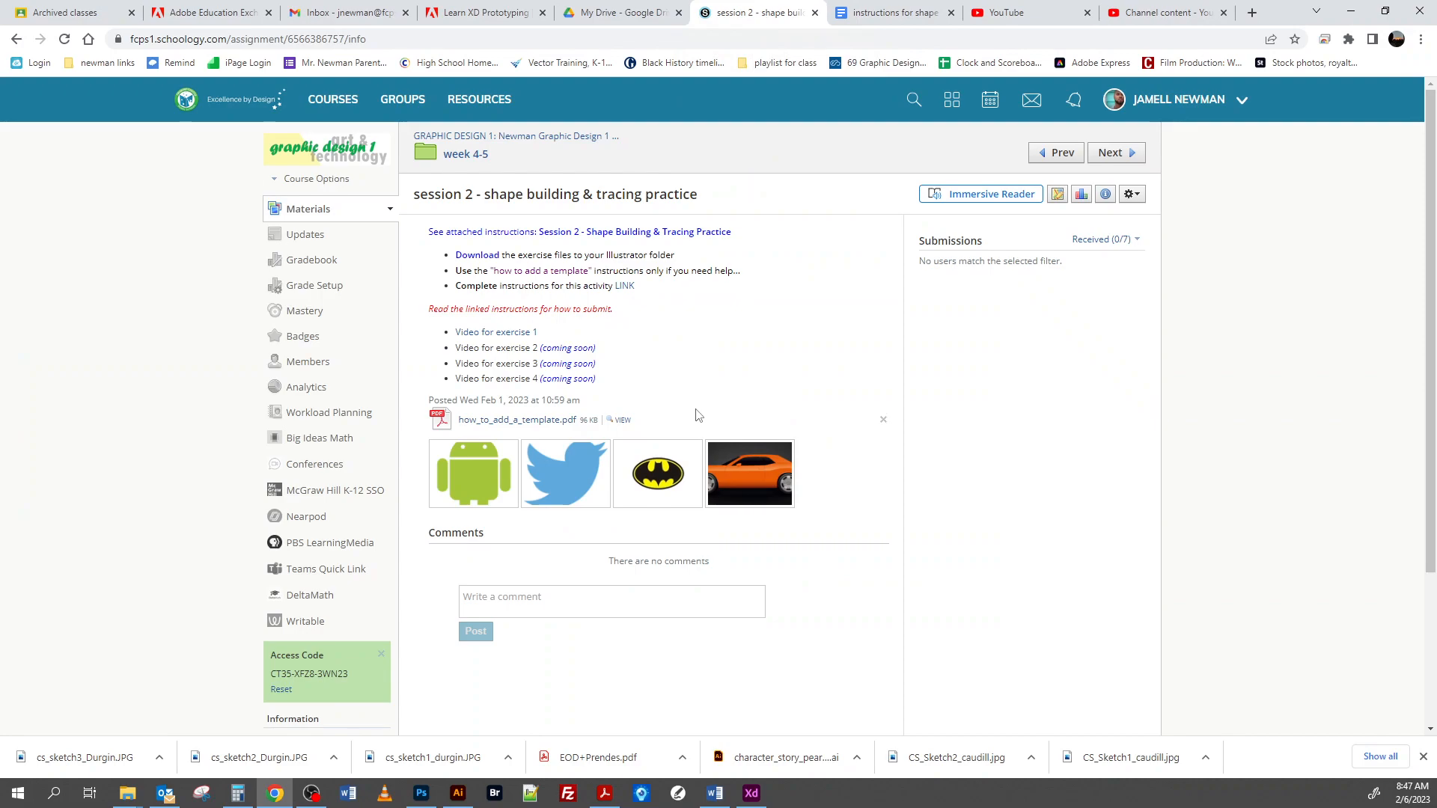
Step: Switch to Illustrator and create a 1280 x 1024 Art & Illustration document in pixels, named exercise2_ followed by the last name
{"action": "left_click", "coordinate": [458, 792]}
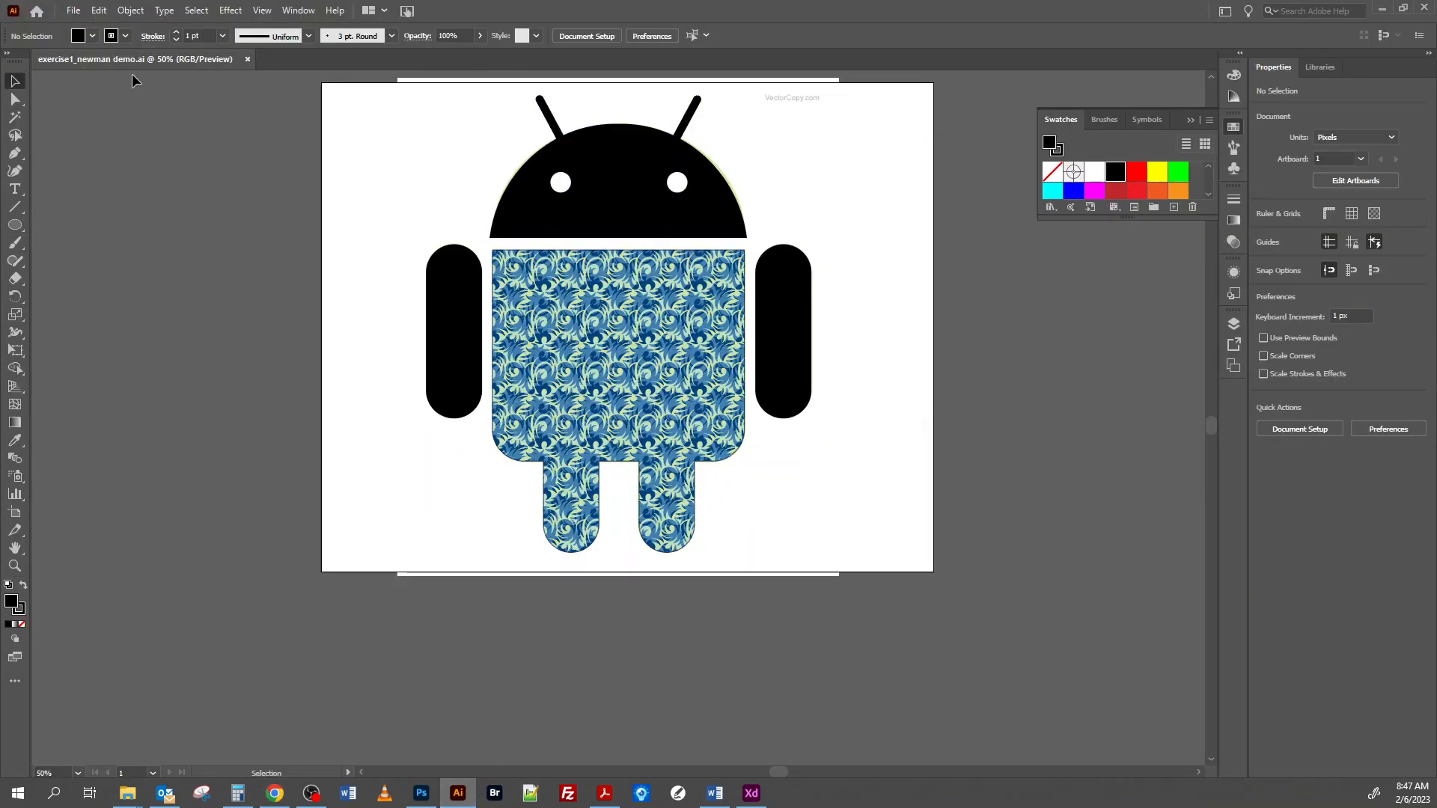
{"action": "left_click", "coordinate": [73, 10]}
{"action": "left_click", "coordinate": [90, 28]}
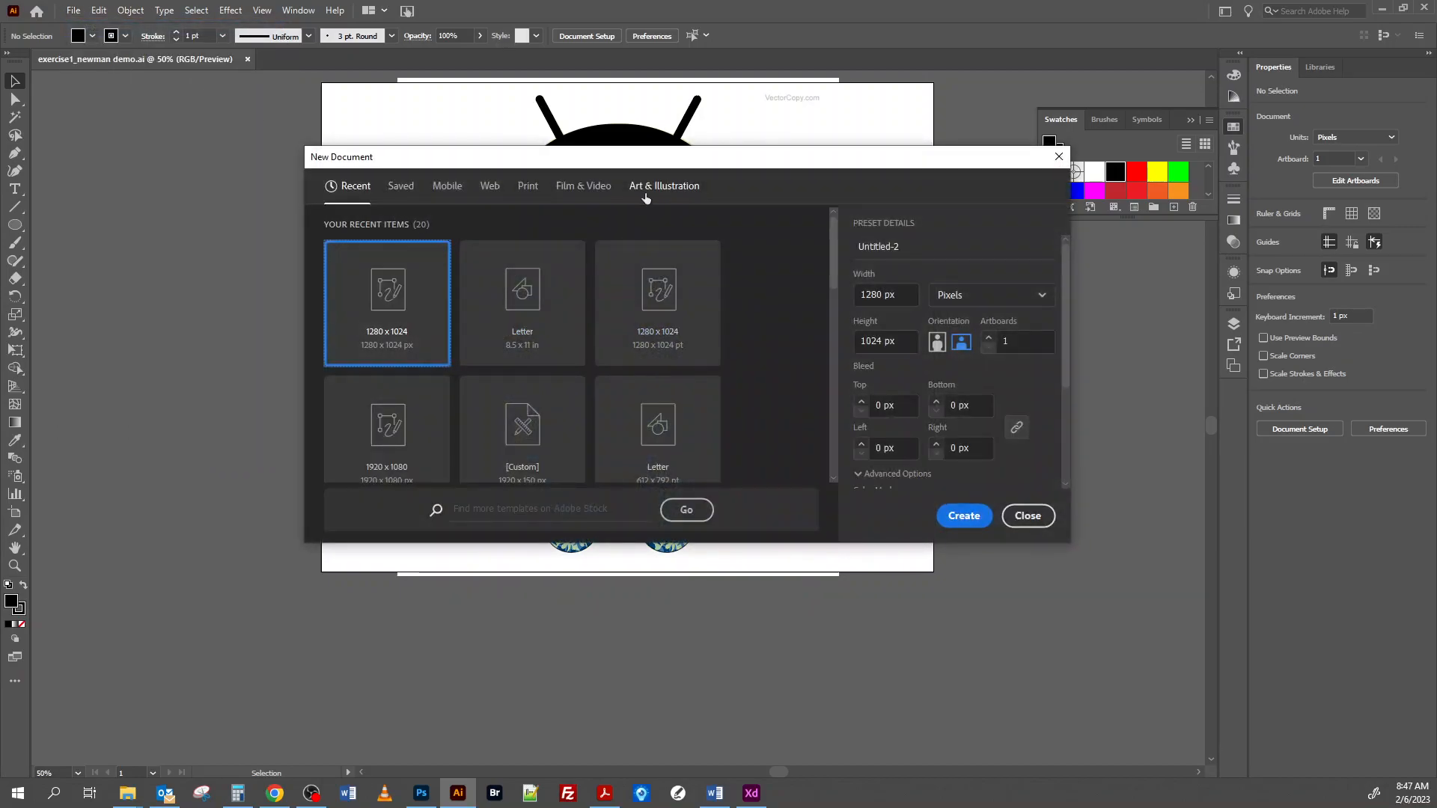
{"action": "left_click", "coordinate": [665, 188]}
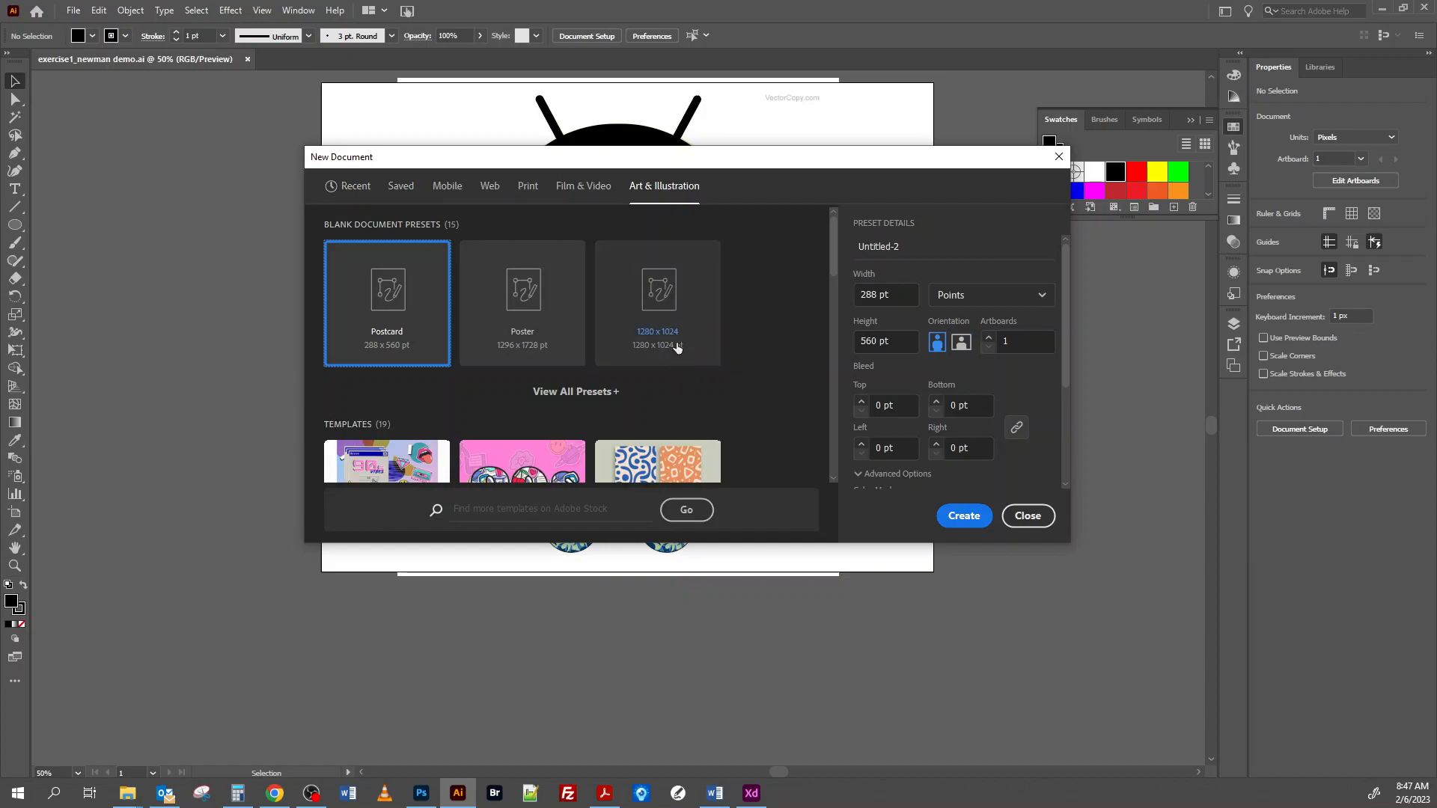
{"action": "left_click", "coordinate": [662, 311]}
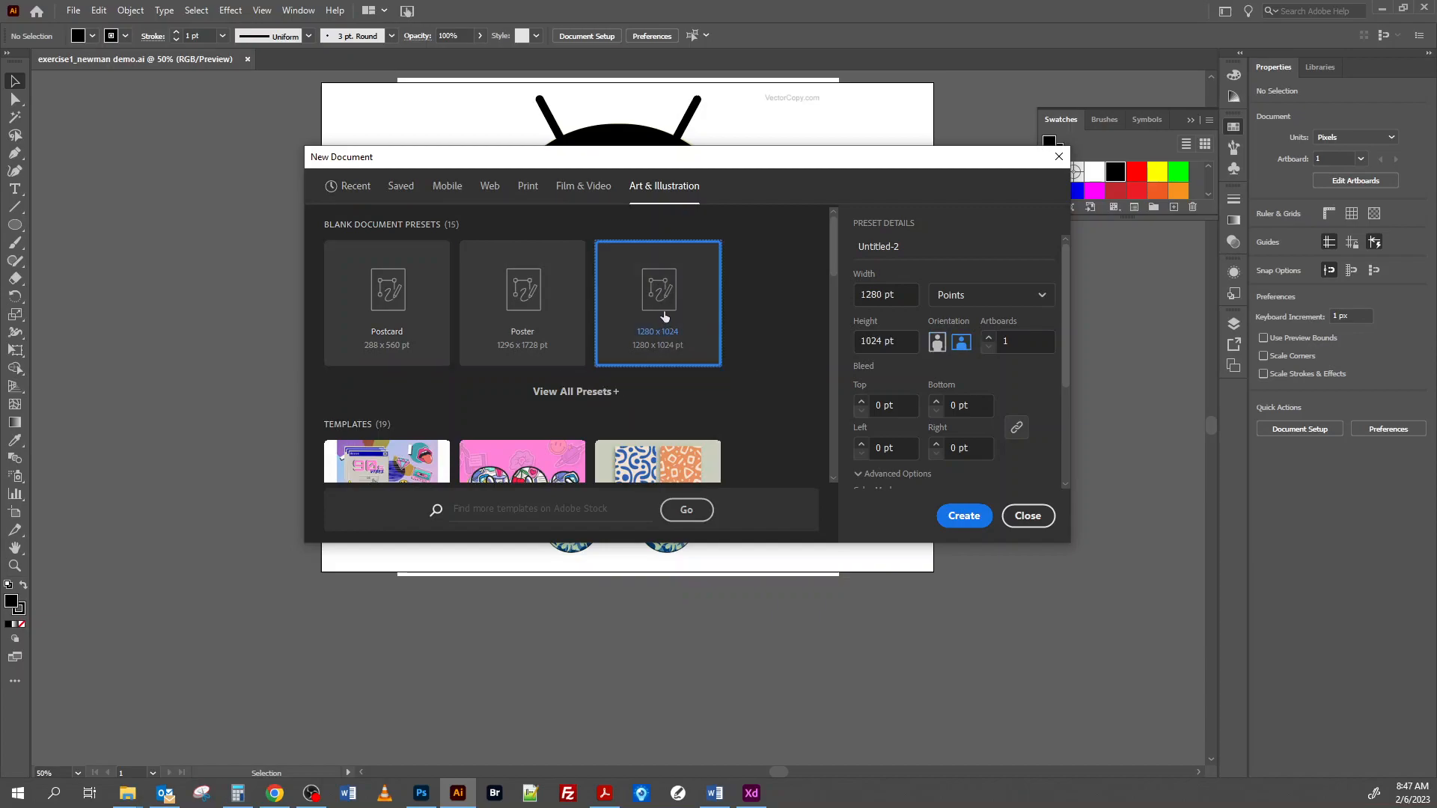
{"action": "double_click", "coordinate": [902, 249]}
{"action": "type", "text": "exercise2_newman"}
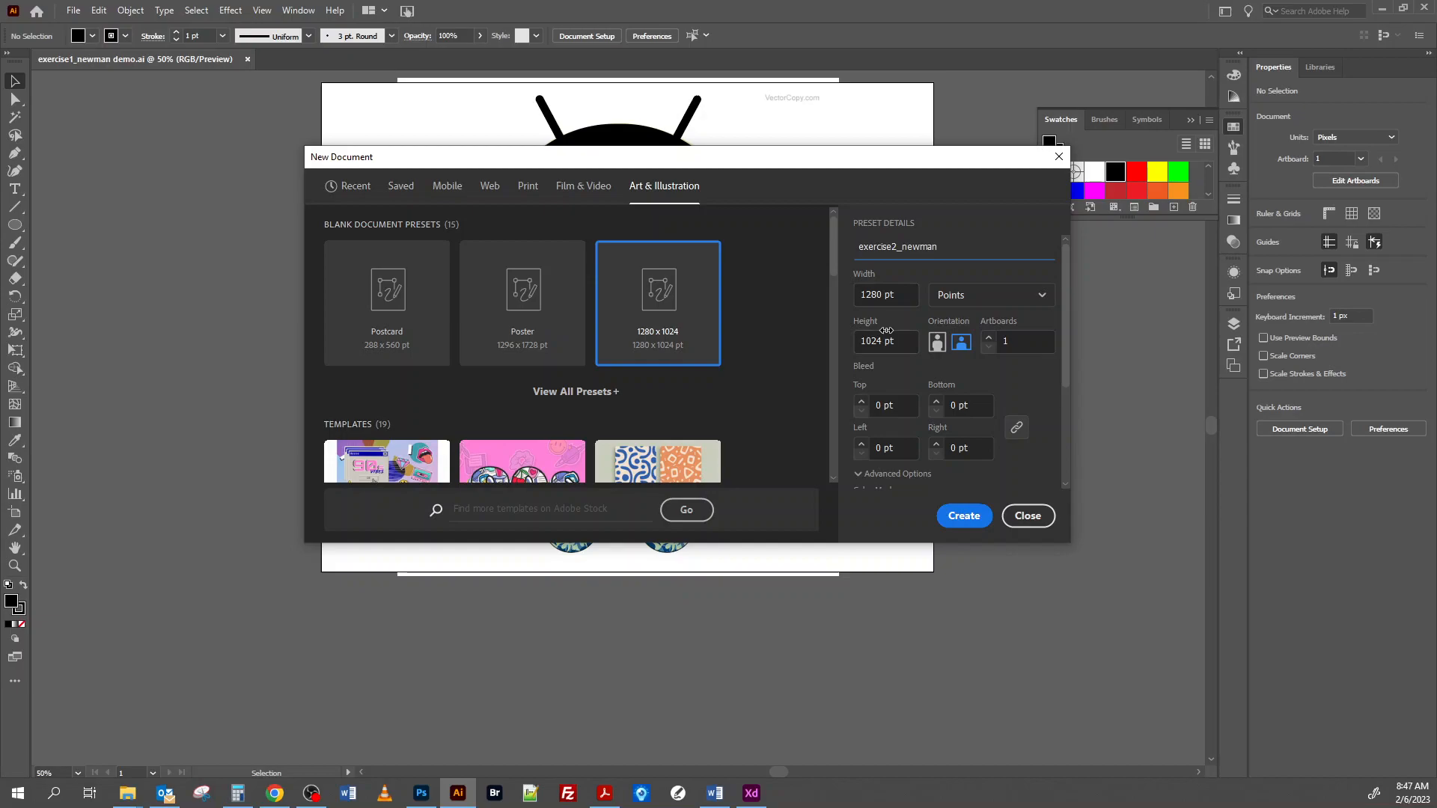
{"action": "left_click", "coordinate": [1040, 299]}
{"action": "left_click", "coordinate": [986, 324]}
{"action": "left_click", "coordinate": [955, 518]}
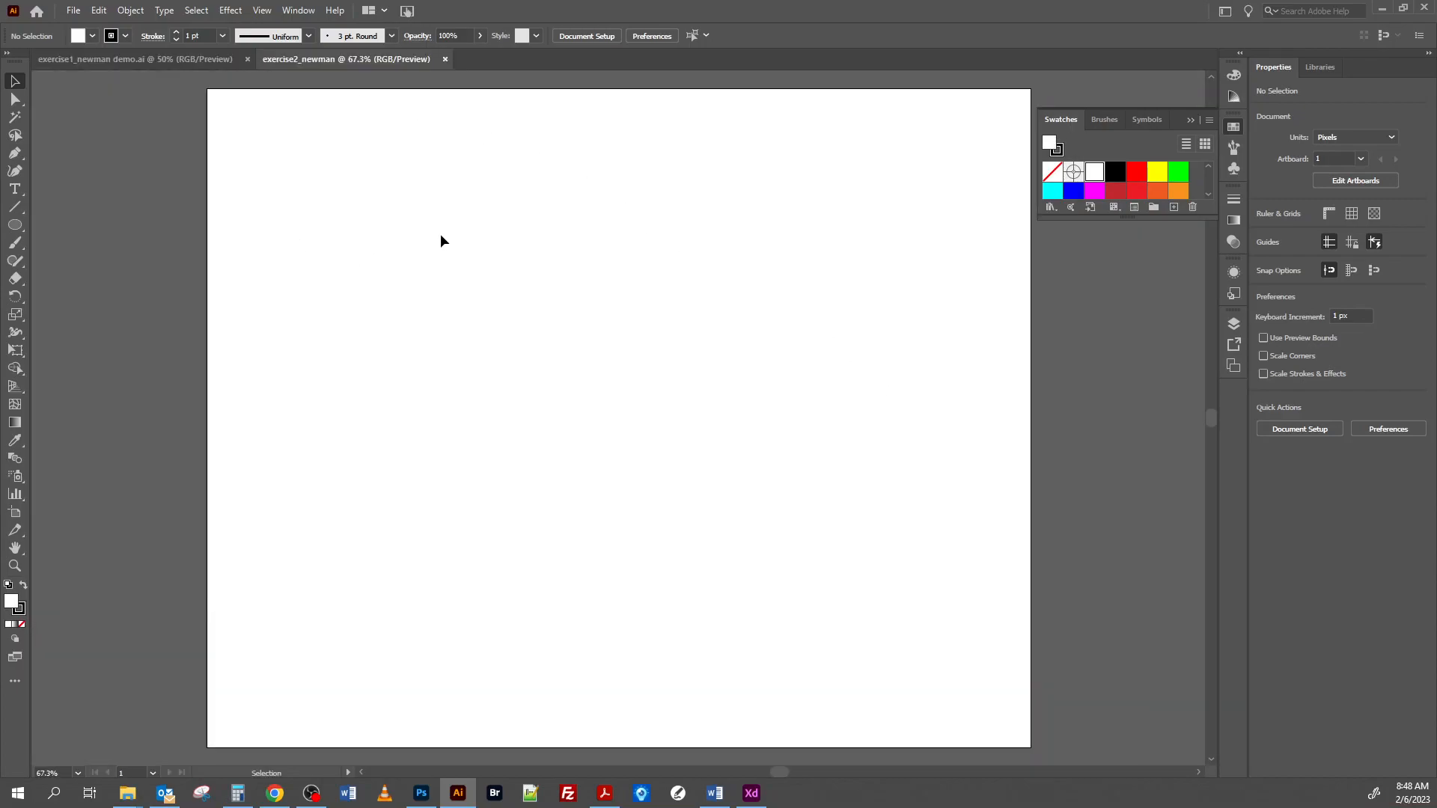
Step: Reset the Essentials Classic workspace to its default arrangement
{"action": "left_click", "coordinate": [297, 11]}
{"action": "mouse_move", "coordinate": [378, 79]}
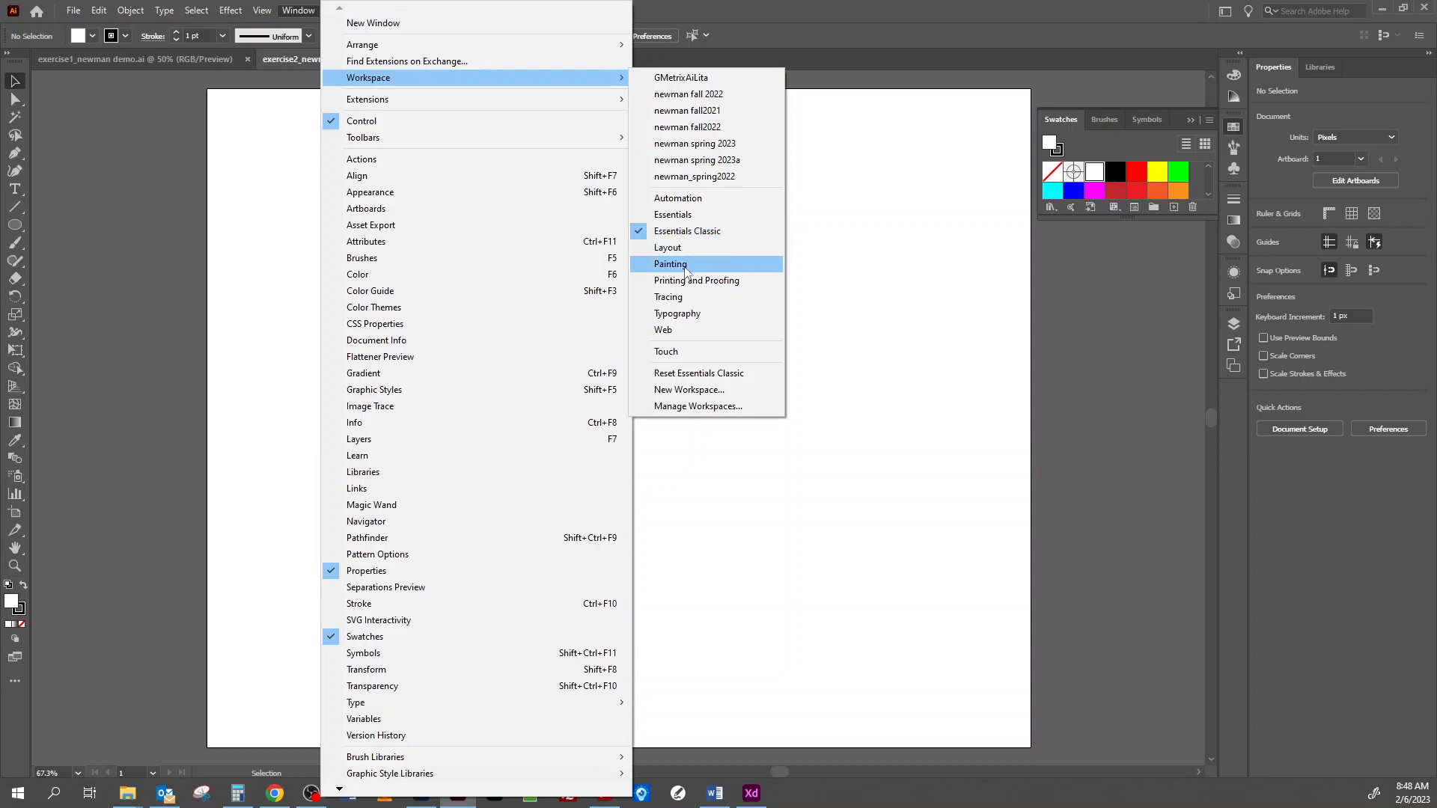
{"action": "left_click", "coordinate": [683, 372]}
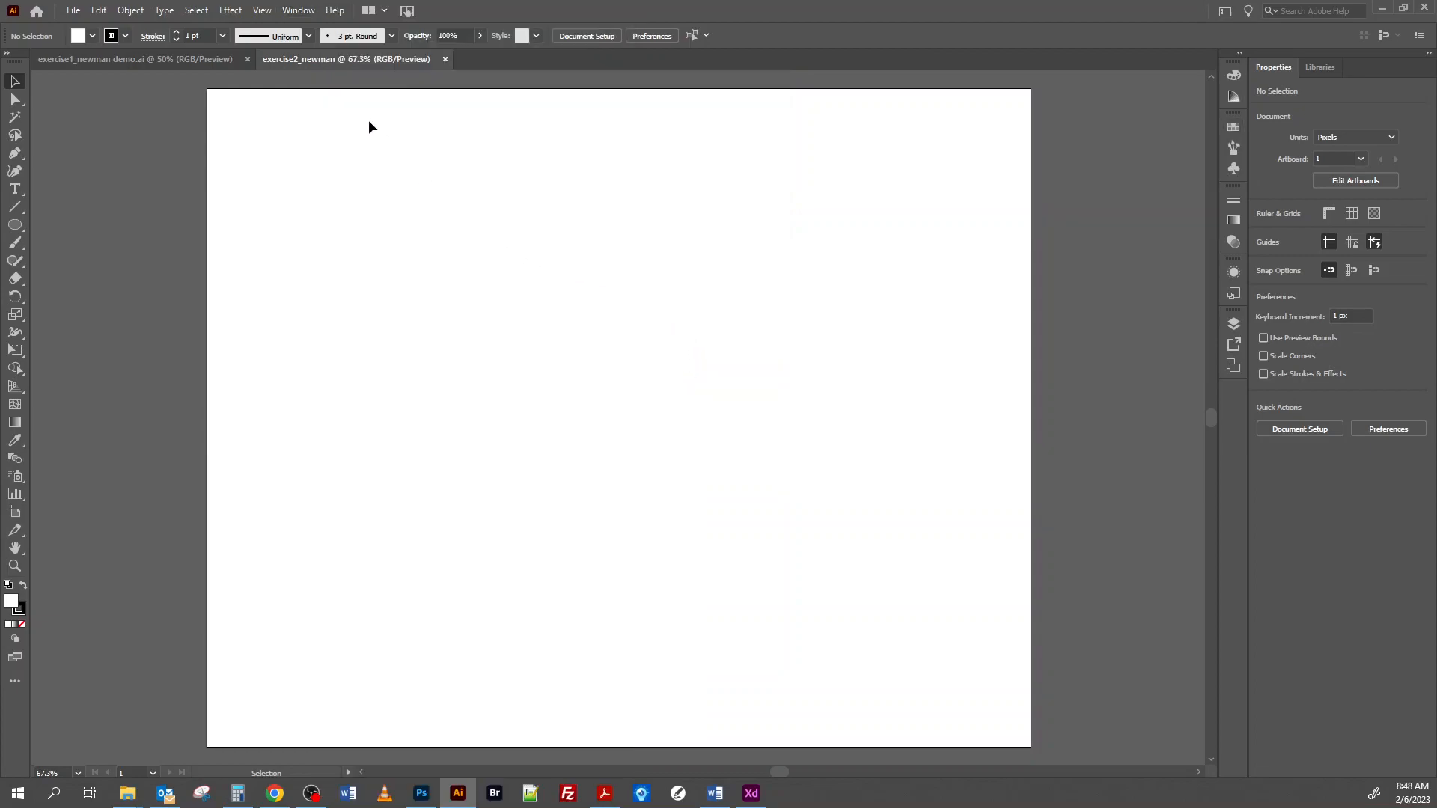
Step: Place exercise2.png from the illustration folder into the document as a linked template
{"action": "left_click", "coordinate": [75, 13]}
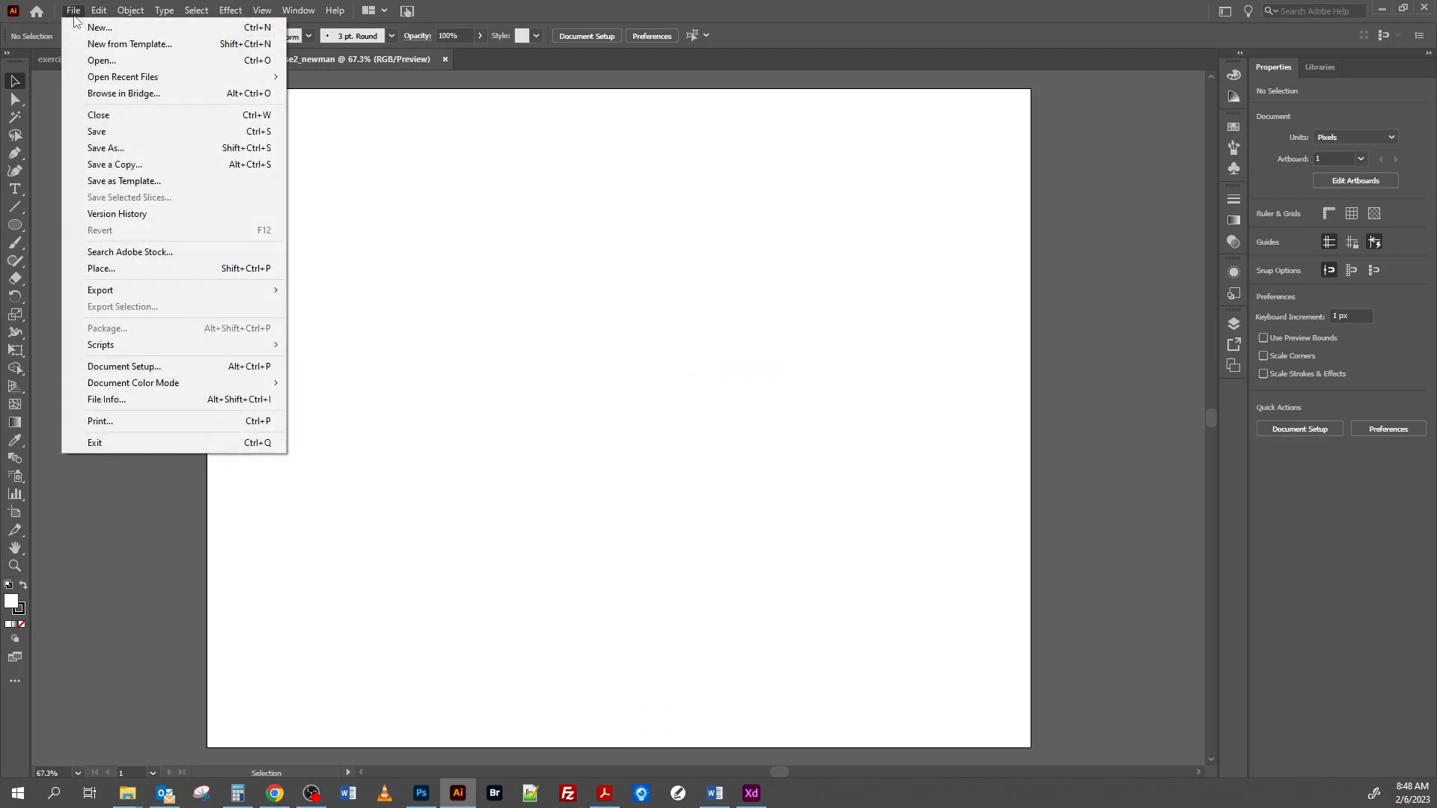
{"action": "left_click", "coordinate": [102, 269]}
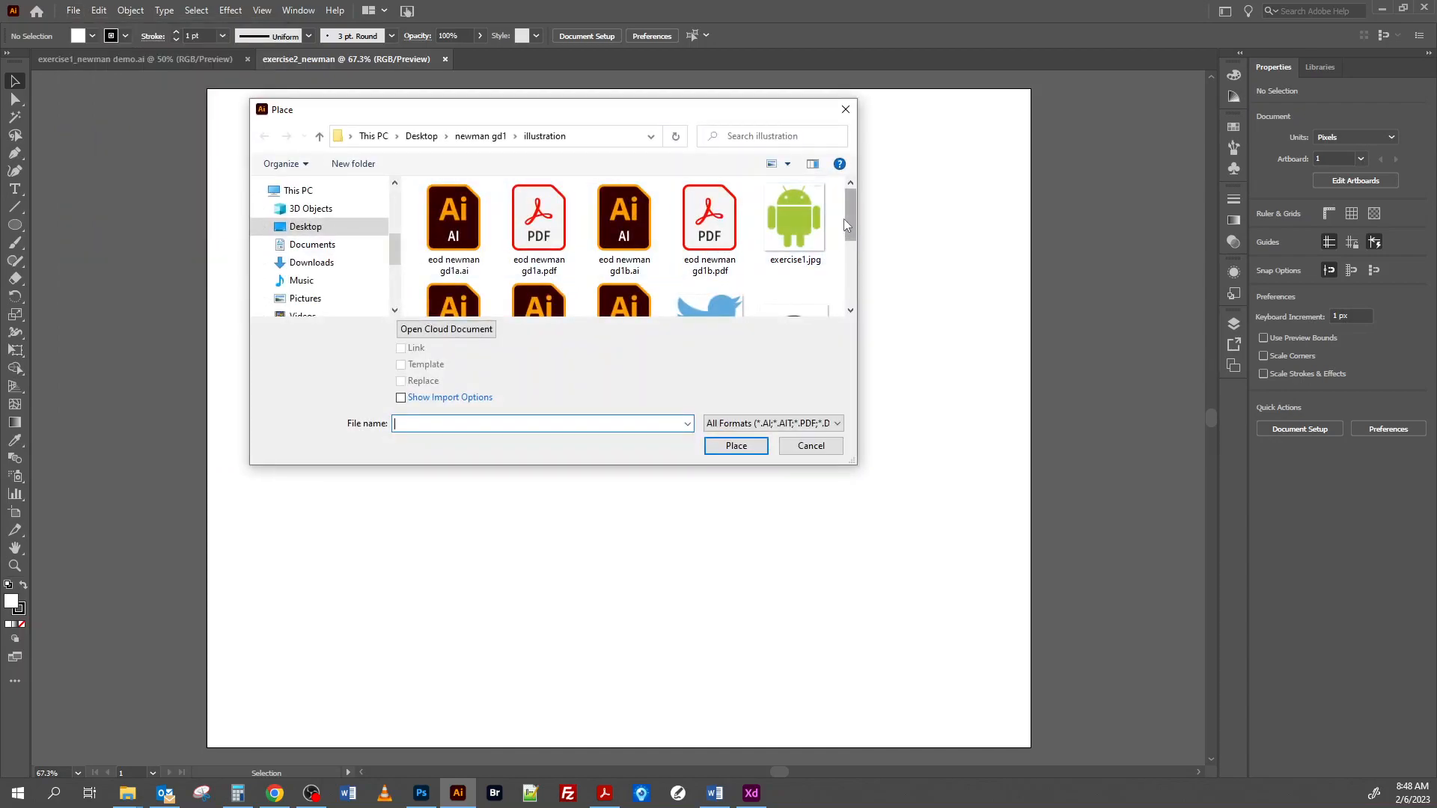
{"action": "left_click_drag", "start_coordinate": [851, 202], "coordinate": [853, 240]}
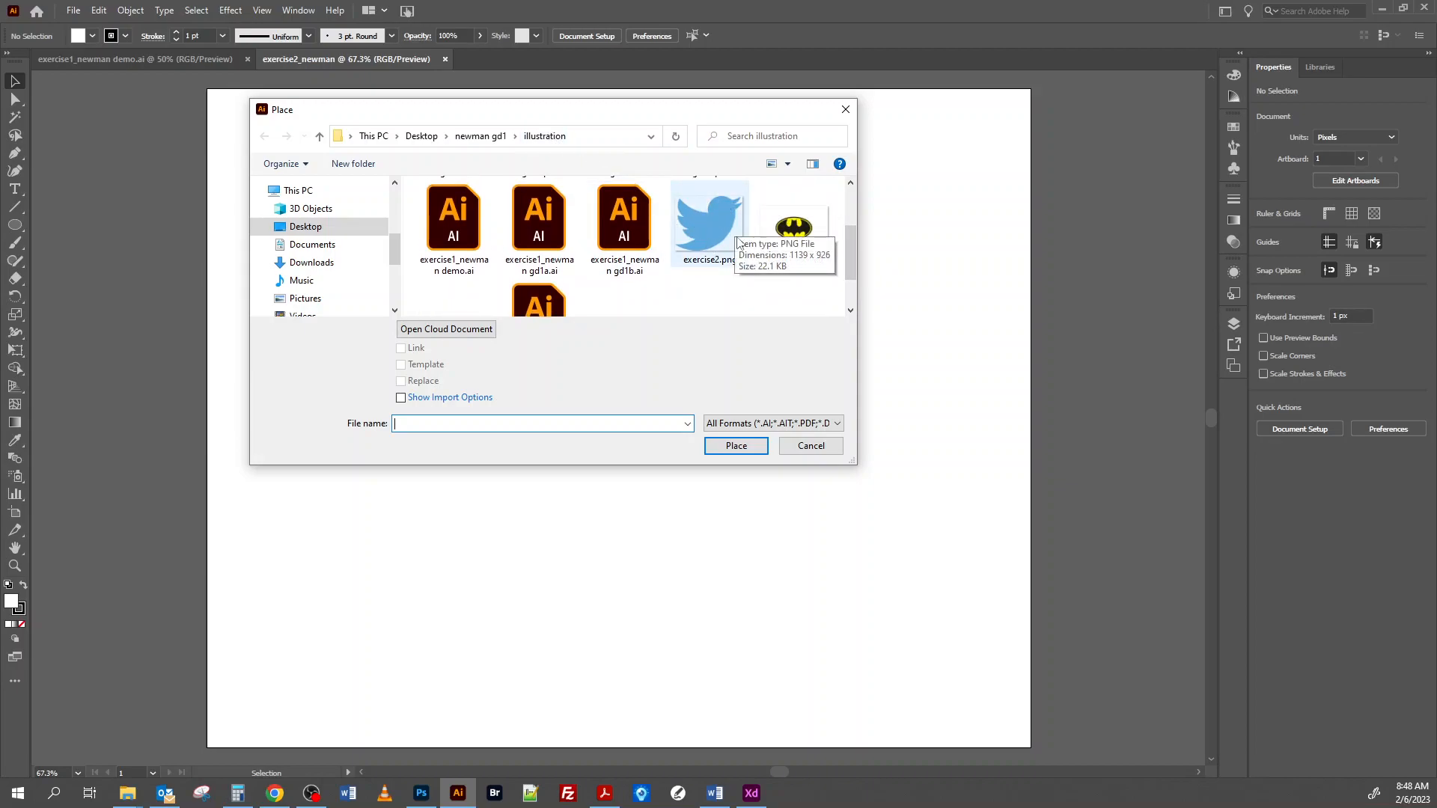
{"action": "left_click", "coordinate": [718, 241]}
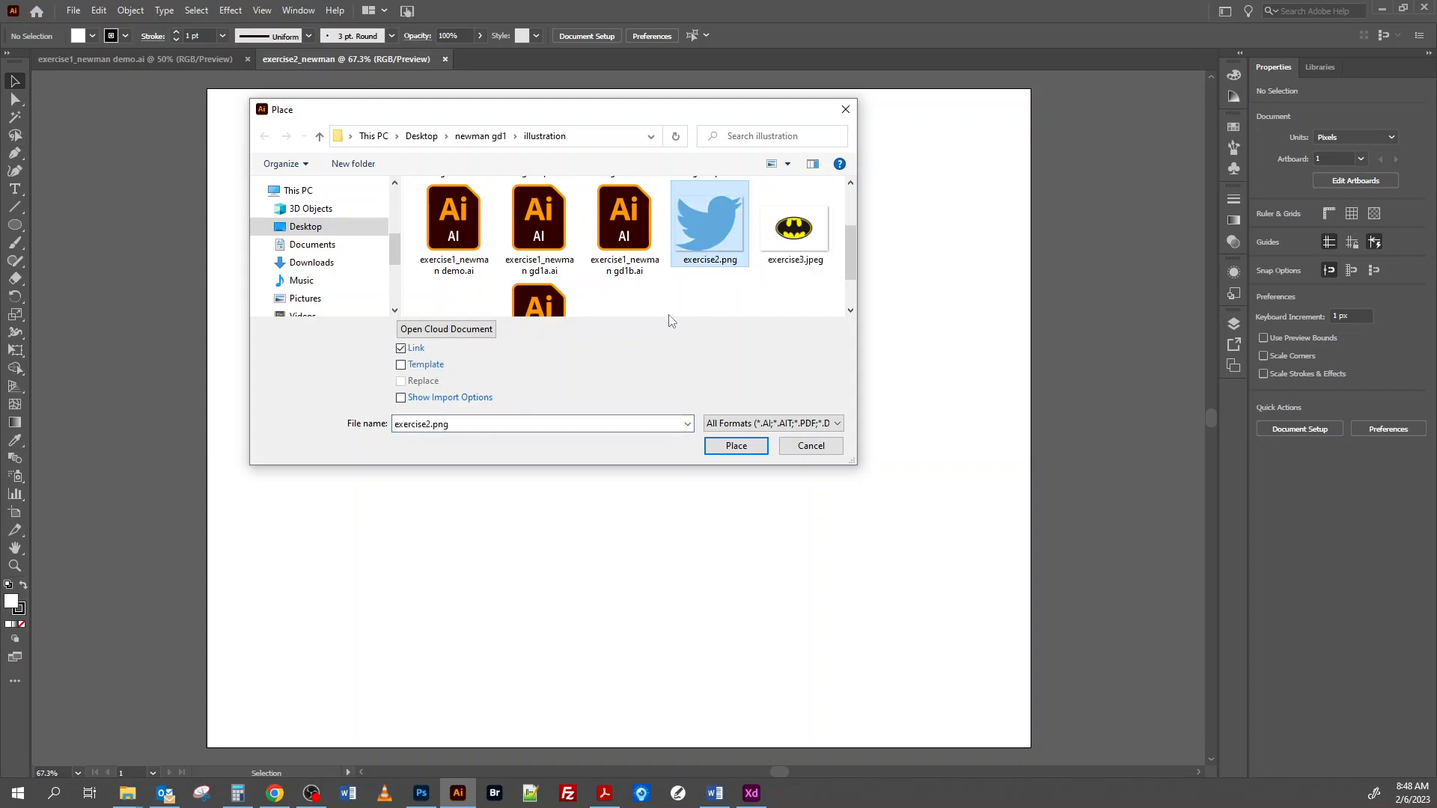
{"action": "left_click", "coordinate": [401, 366]}
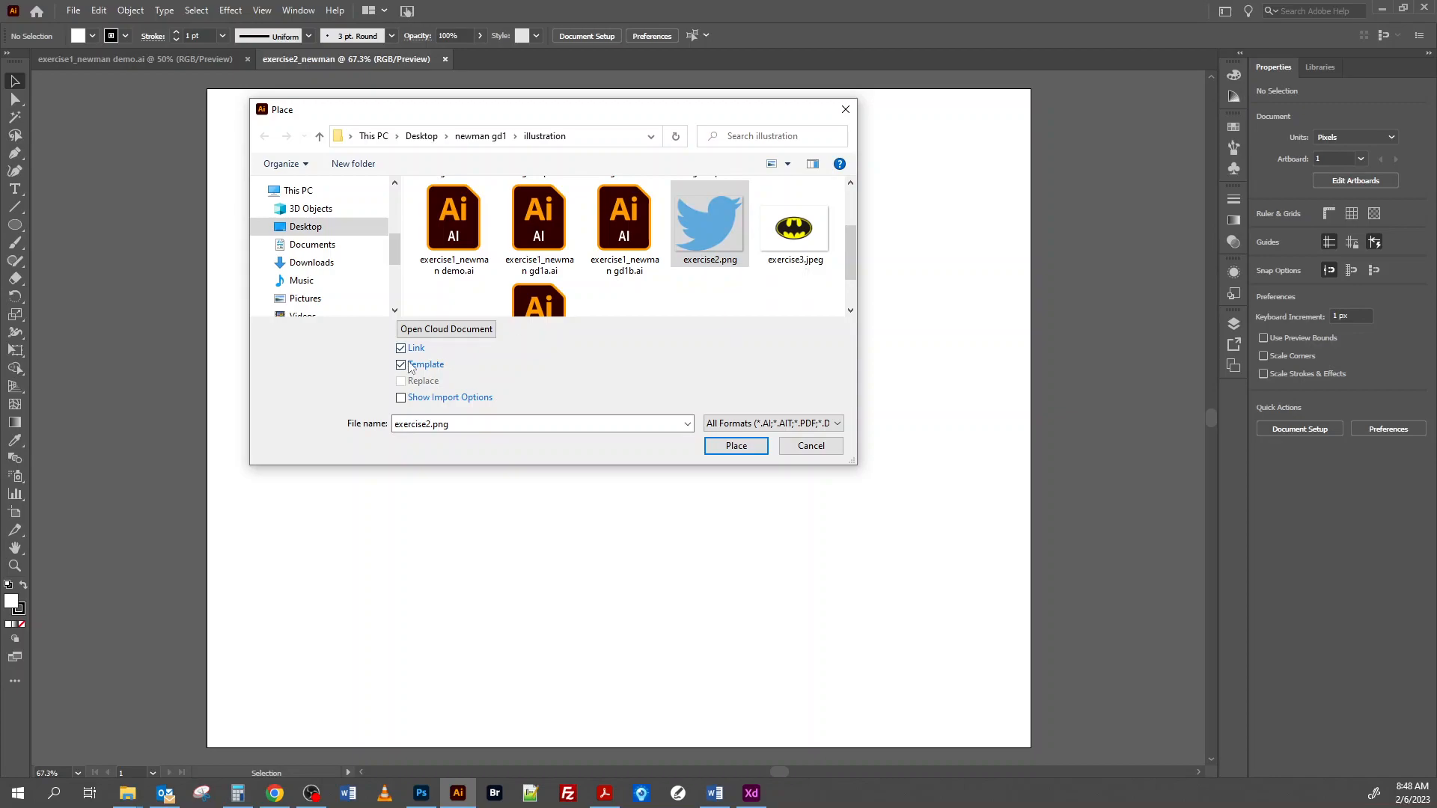
{"action": "left_click", "coordinate": [734, 446]}
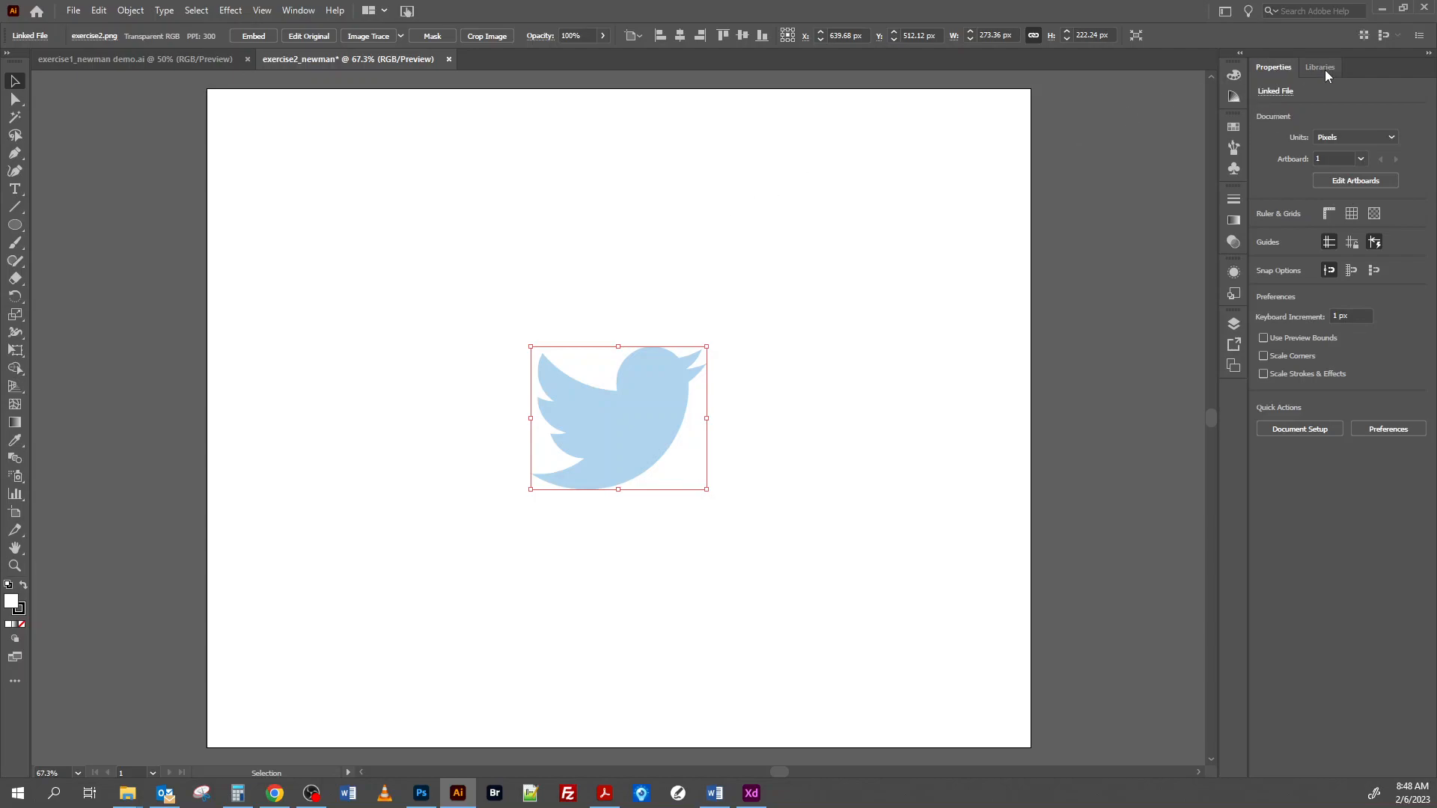
Step: Unlock the template layer to enlarge the bird image proportionally from its centre to about 1106 x 899 px, and relock the layer
{"action": "left_click", "coordinate": [1234, 323]}
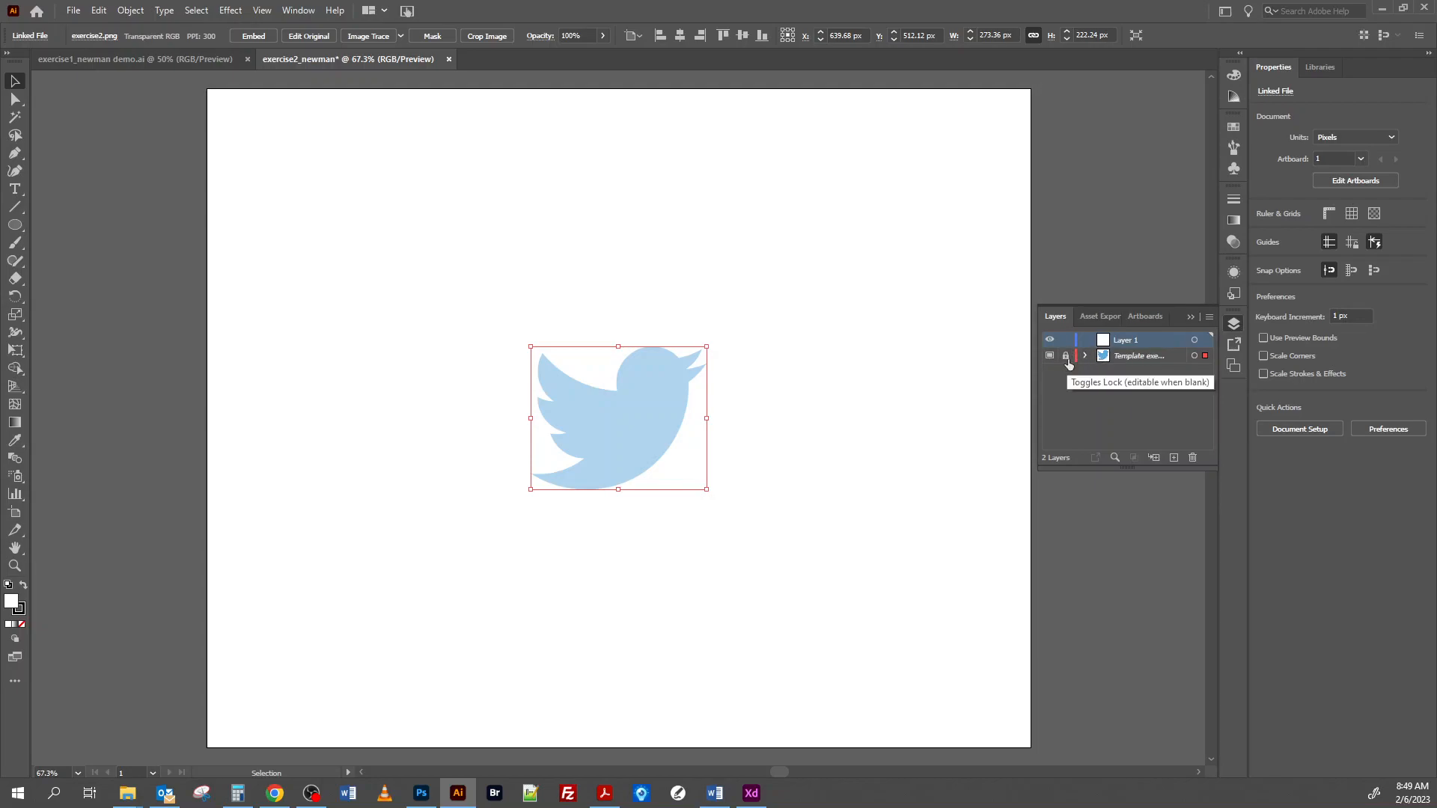
{"action": "key", "text": "a"}
{"action": "key", "text": "ctrl+minus"}
{"action": "key", "text": "ctrl+minus"}
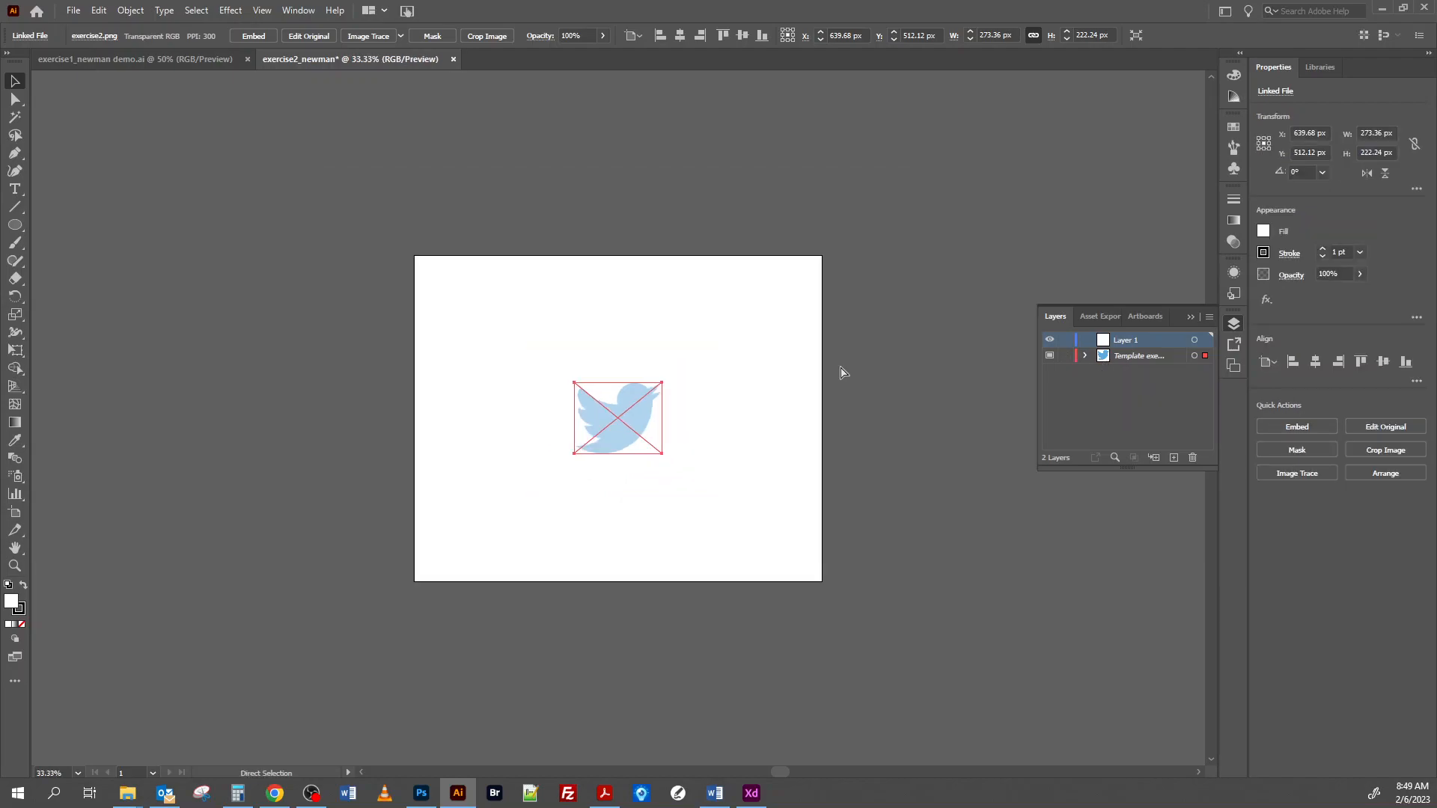
{"action": "key", "text": "ctrl+minus"}
{"action": "key", "text": "v"}
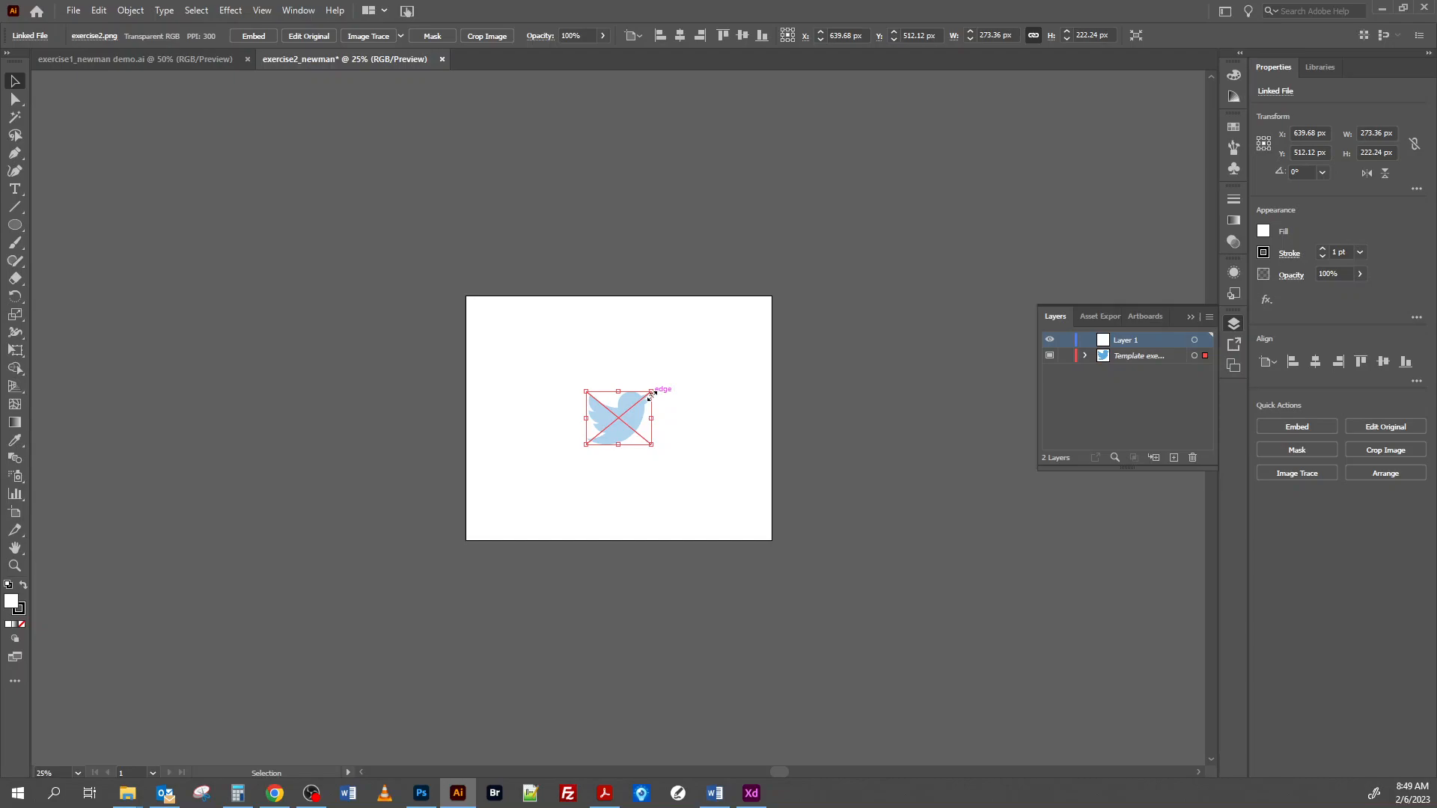
{"action": "left_click_drag", "start_coordinate": [650, 395], "coordinate": [834, 312]}
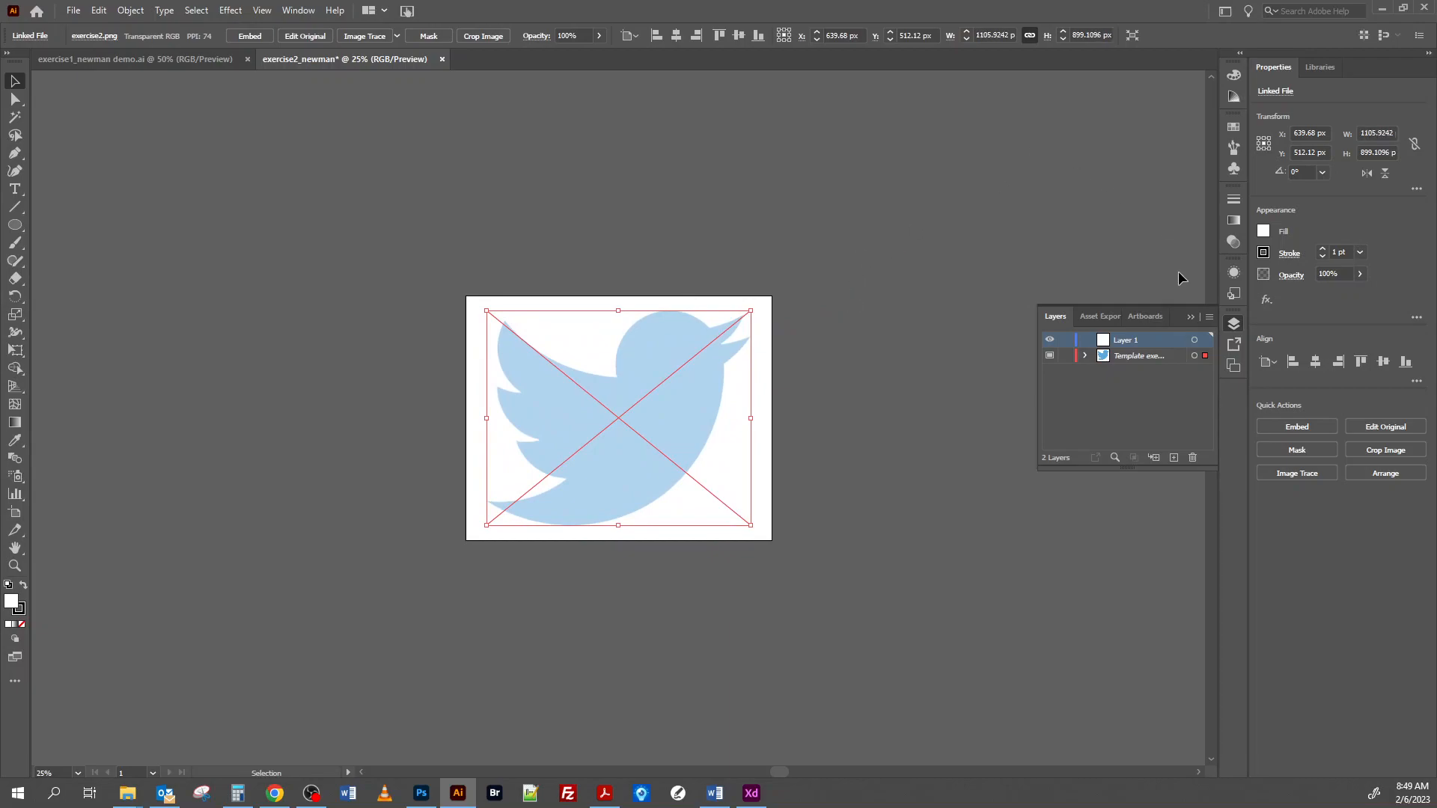
{"action": "left_click", "coordinate": [1068, 356]}
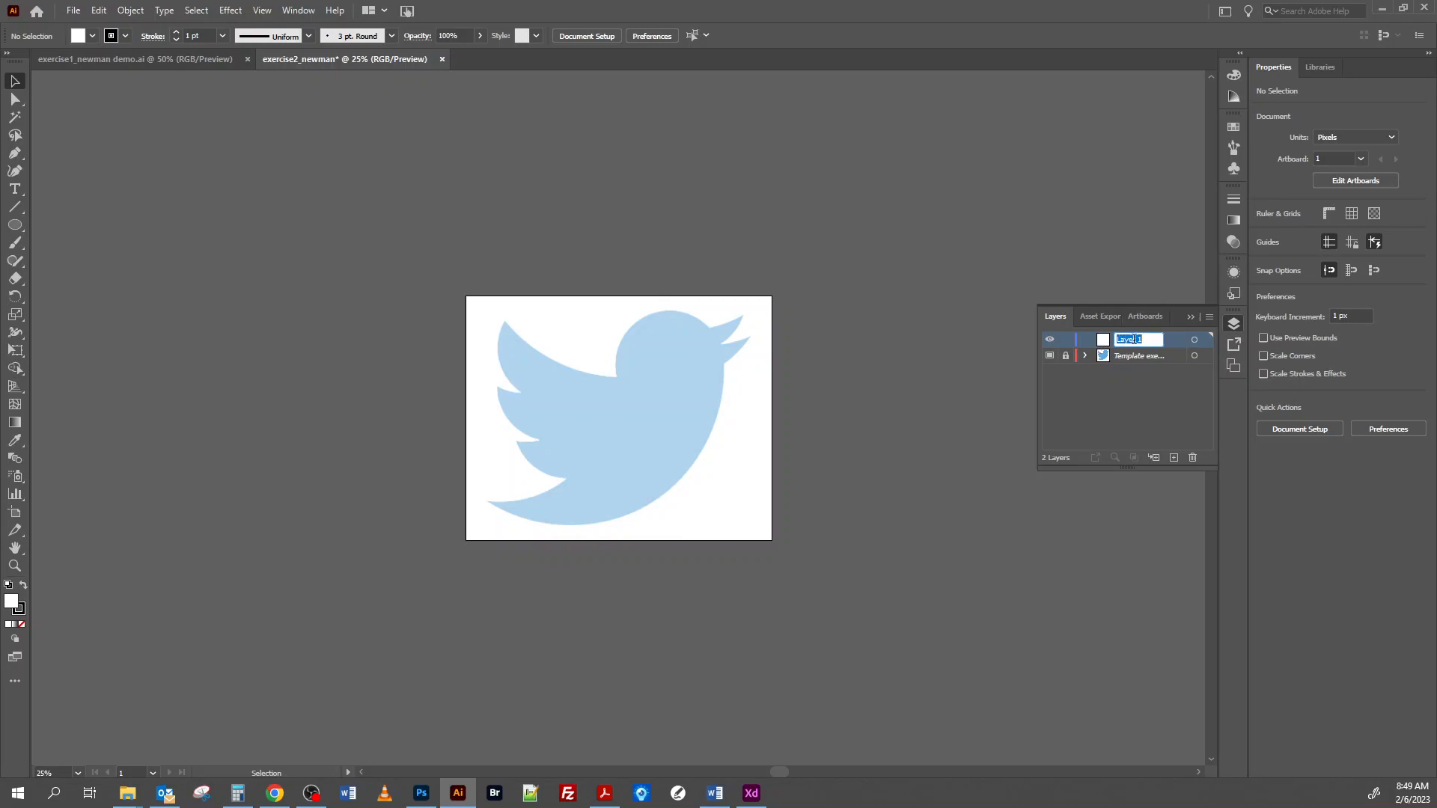
Step: Rename the empty layer above the template as trace and make it the active layer
{"action": "type", "text": "trace"}
{"action": "left_click", "coordinate": [1169, 392]}
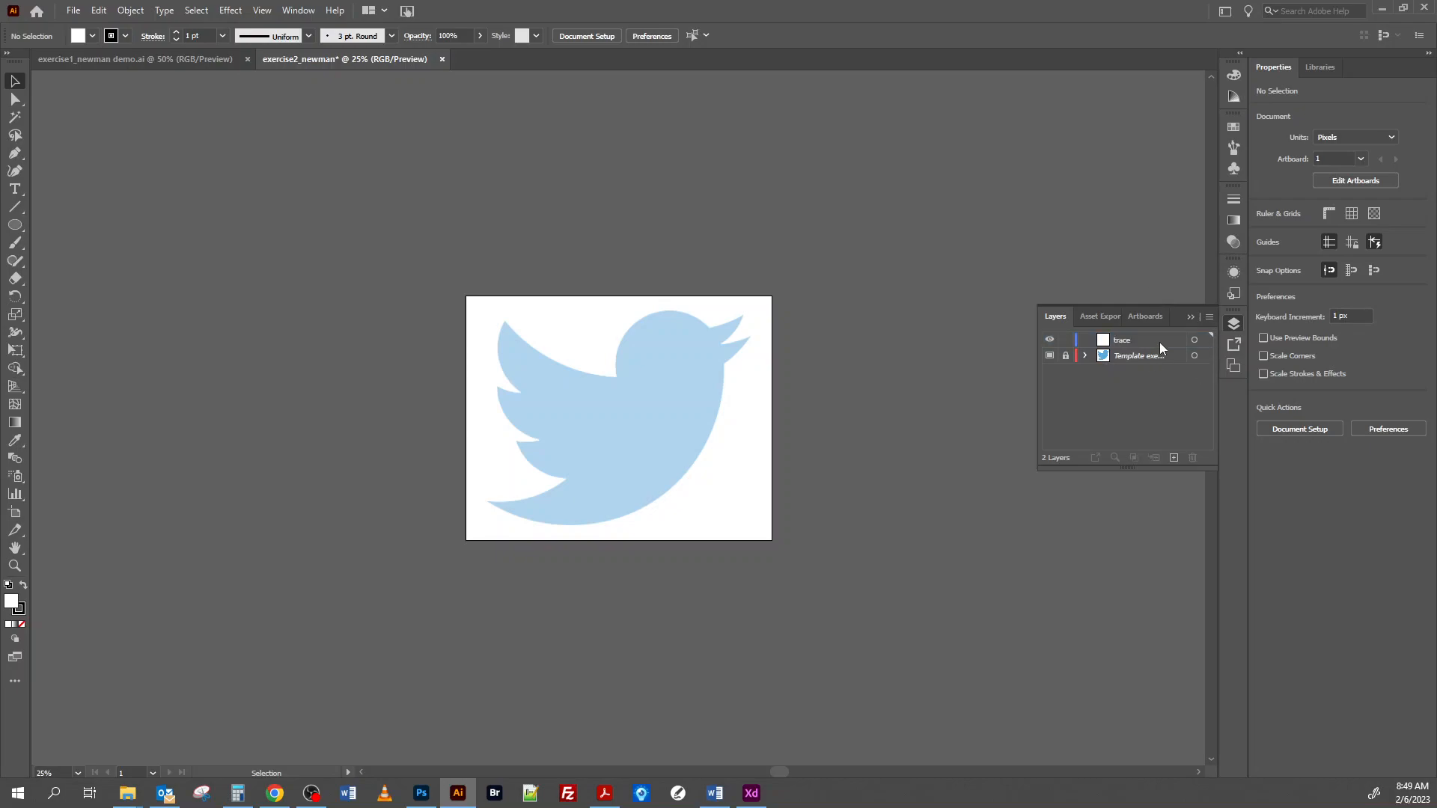
{"action": "left_click", "coordinate": [1120, 342]}
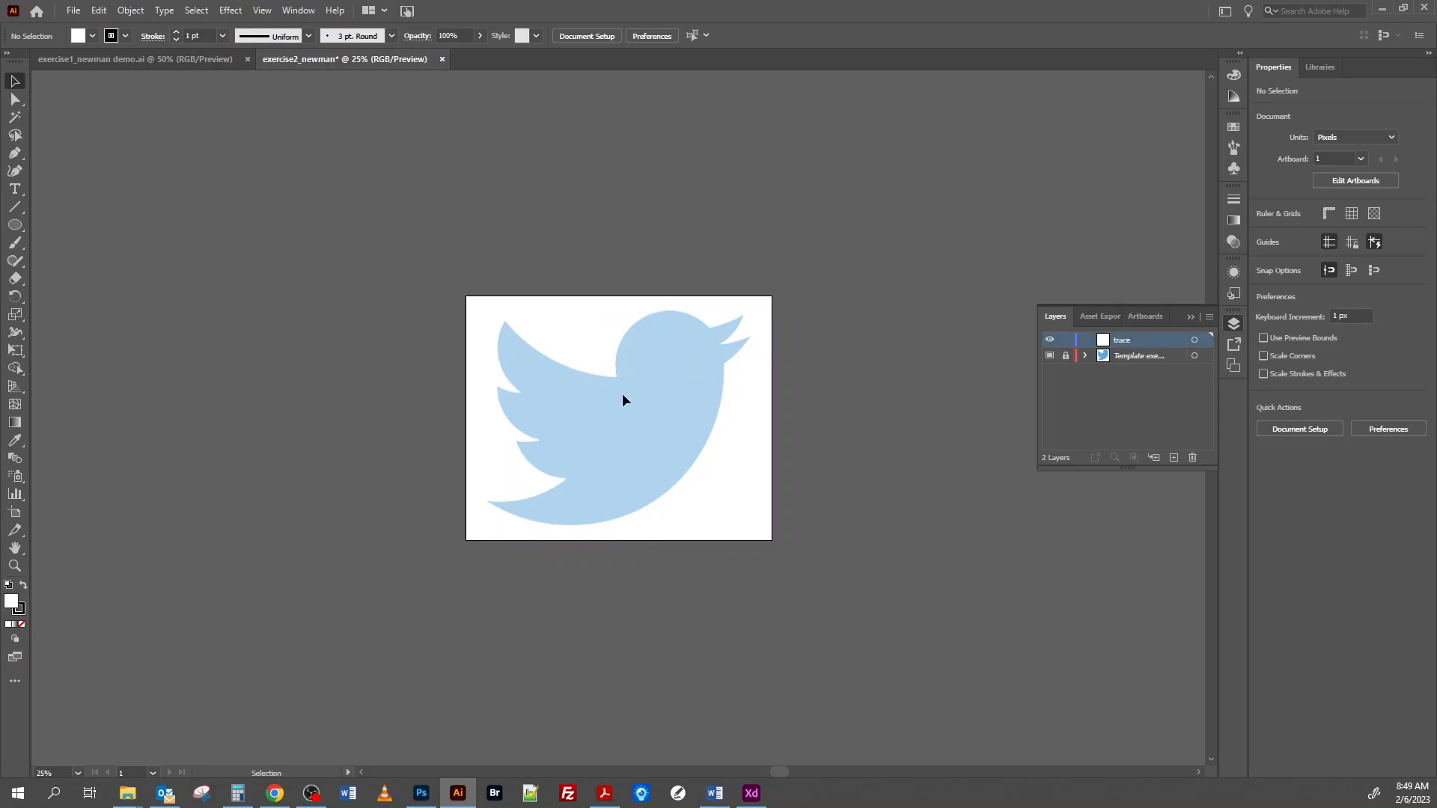
Step: Draw a Pen tool curve over the bird's head from the wing junction to the base of the upper beak, and set its fill to none
{"action": "left_click", "coordinate": [14, 155]}
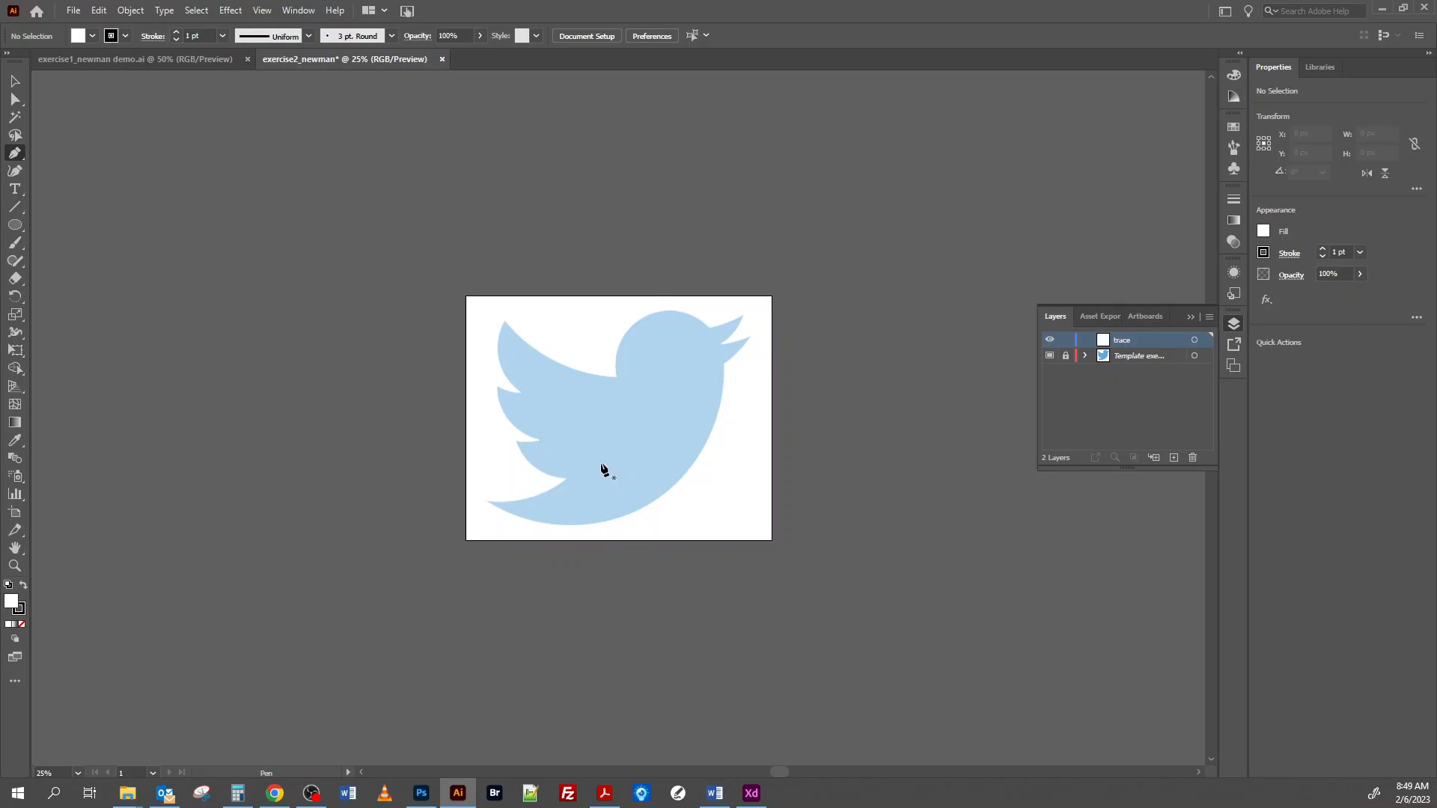
{"action": "key", "text": "ctrl+plus"}
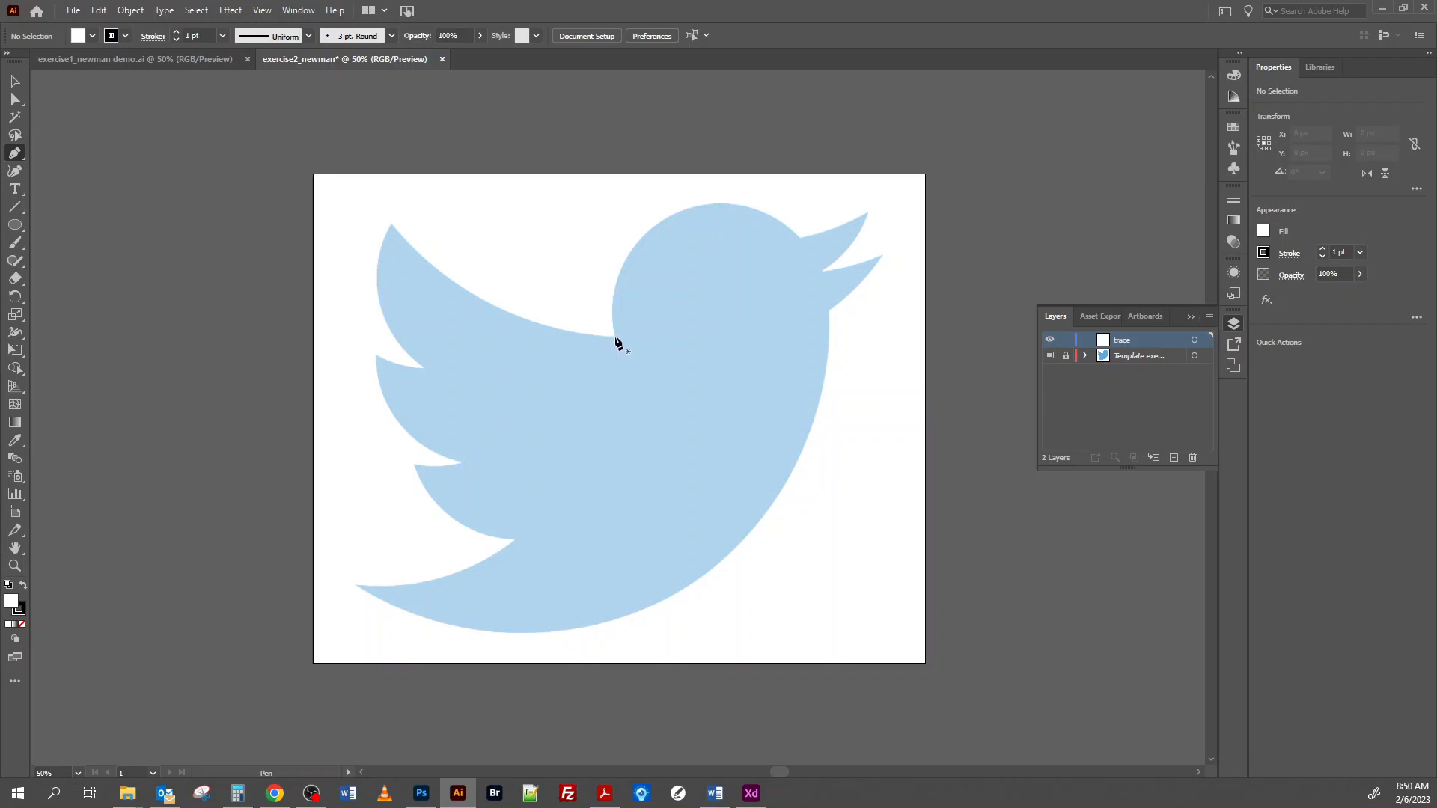
{"action": "key", "text": "ctrl"}
{"action": "left_click_drag", "start_coordinate": [600, 281], "coordinate": [590, 291]}
{"action": "mouse_move", "coordinate": [592, 291]}
{"action": "left_mouse_down"}
{"action": "mouse_move", "coordinate": [605, 296]}
{"action": "mouse_move", "coordinate": [601, 282]}
{"action": "left_mouse_up"}
{"action": "left_click_drag", "start_coordinate": [605, 282], "coordinate": [605, 280]}
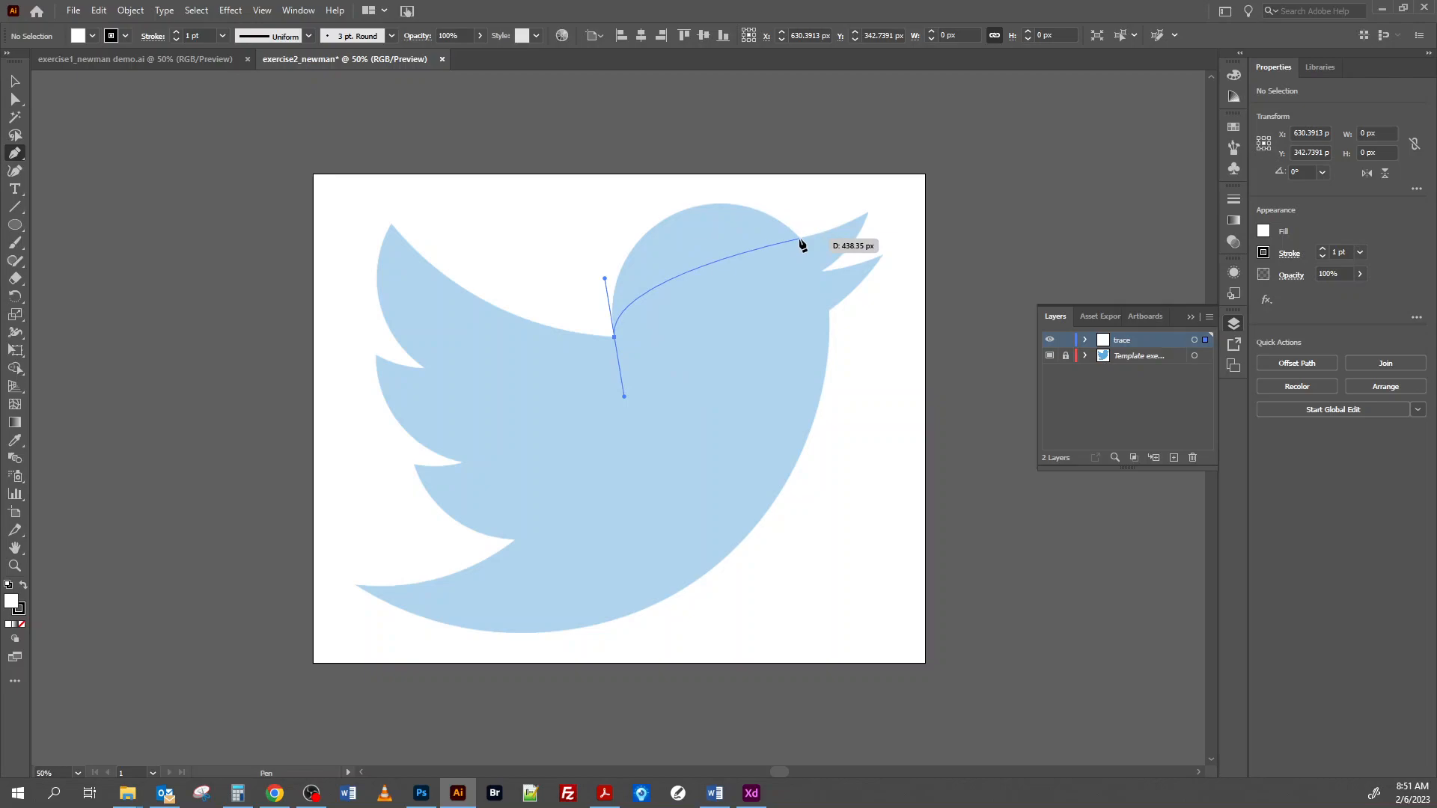
{"action": "left_click_drag", "start_coordinate": [800, 240], "coordinate": [899, 335]}
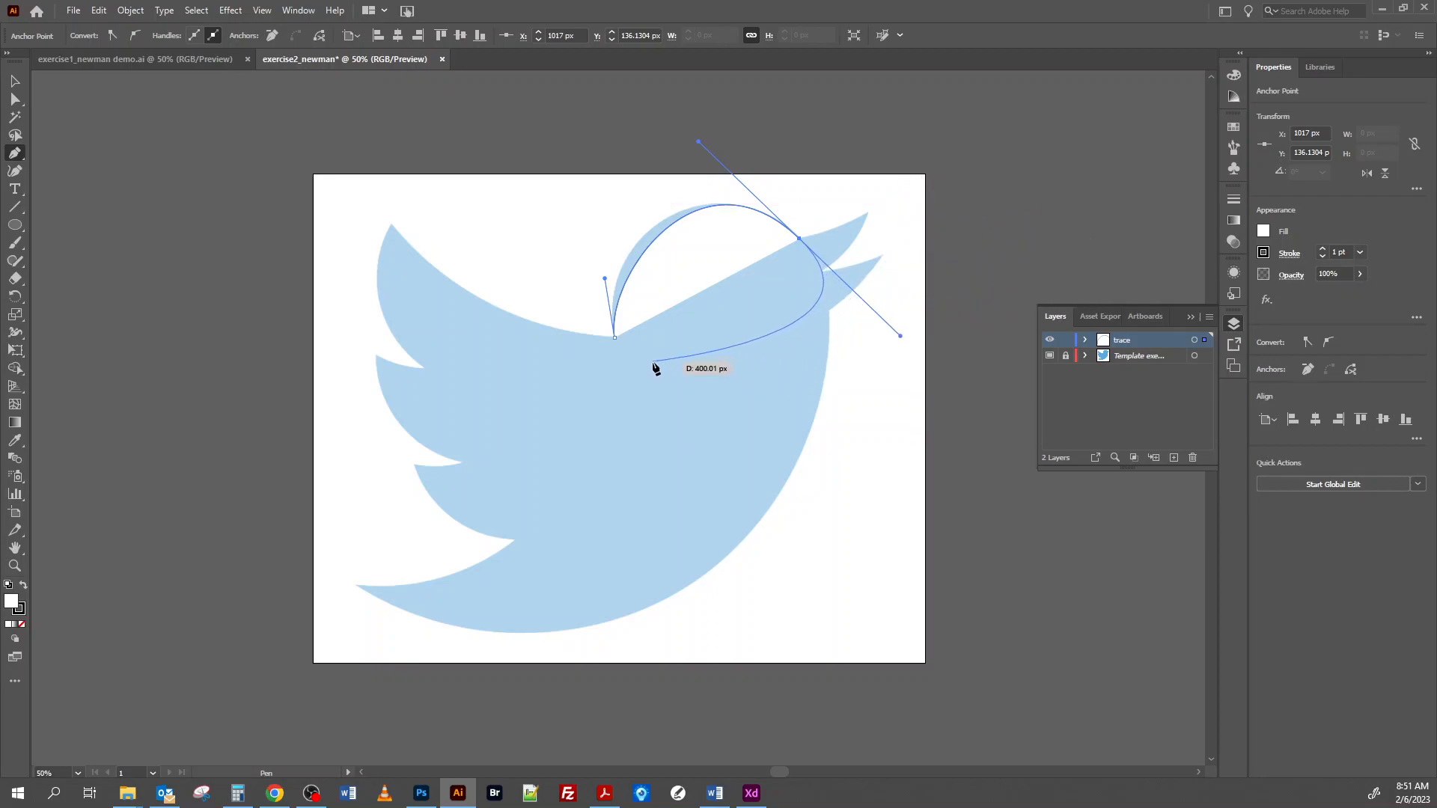
{"action": "left_click", "coordinate": [23, 625]}
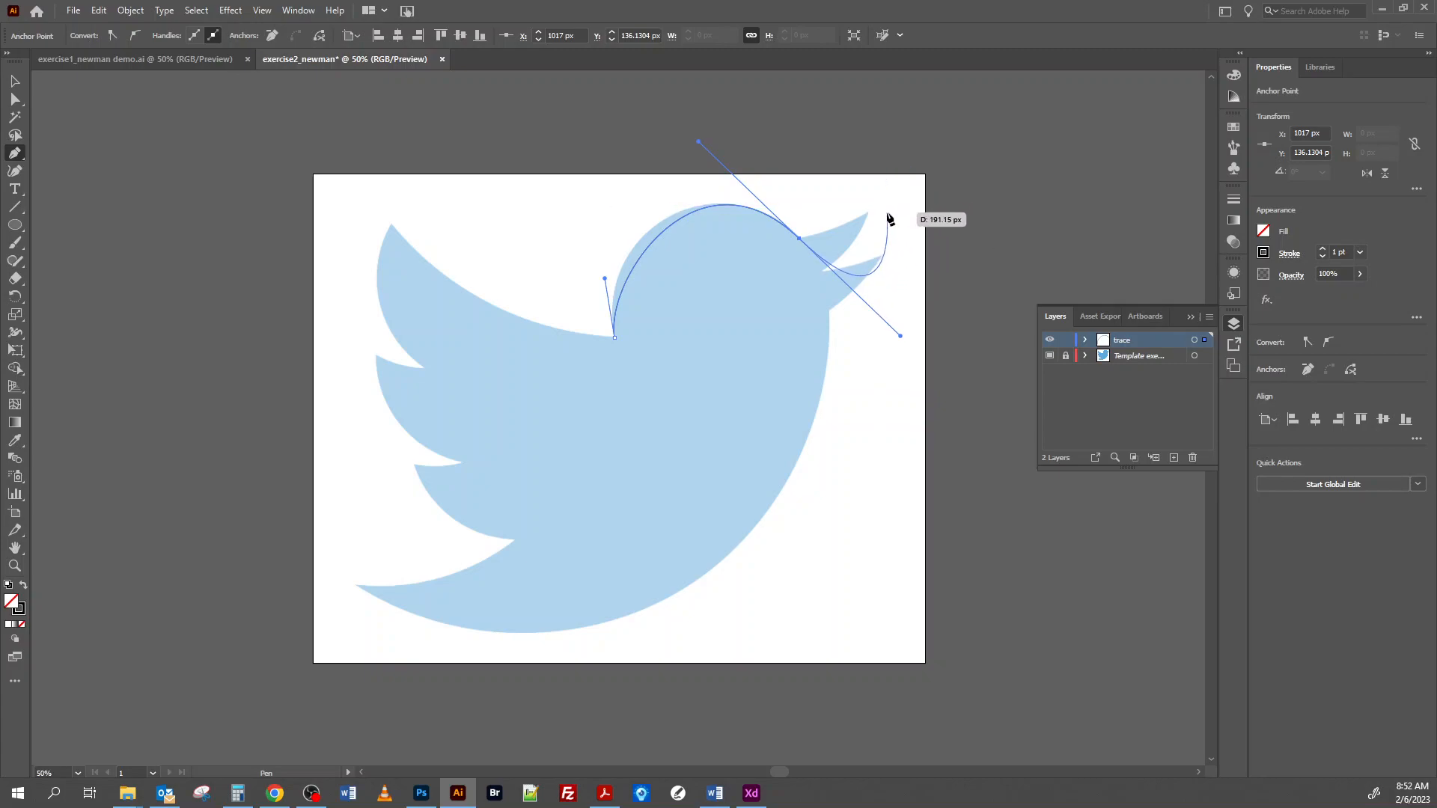
Step: Adjust the direction handles at both ends of the head curve so it follows the template's outline
{"action": "key", "text": "alt"}
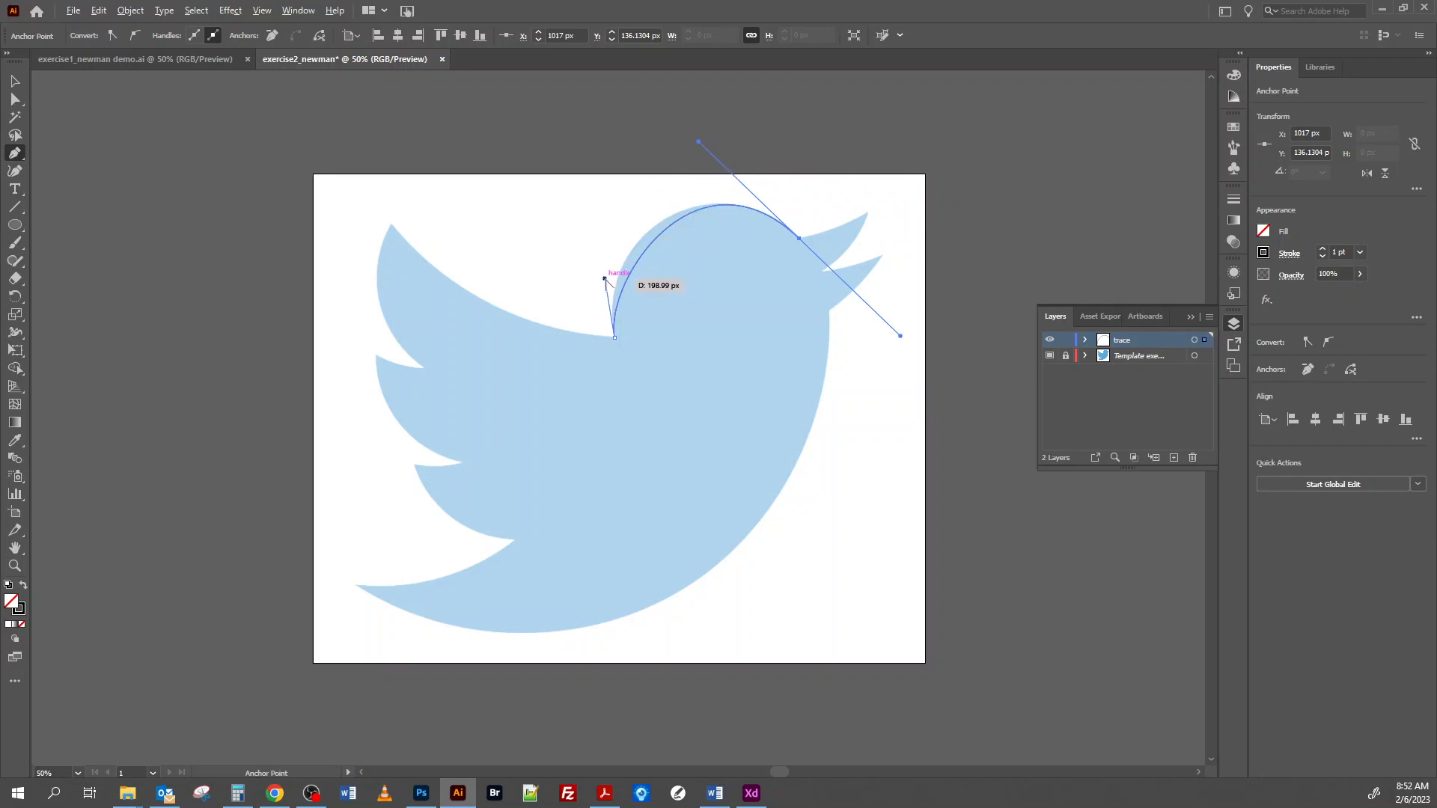
{"action": "left_click_drag", "start_coordinate": [604, 278], "coordinate": [594, 255]}
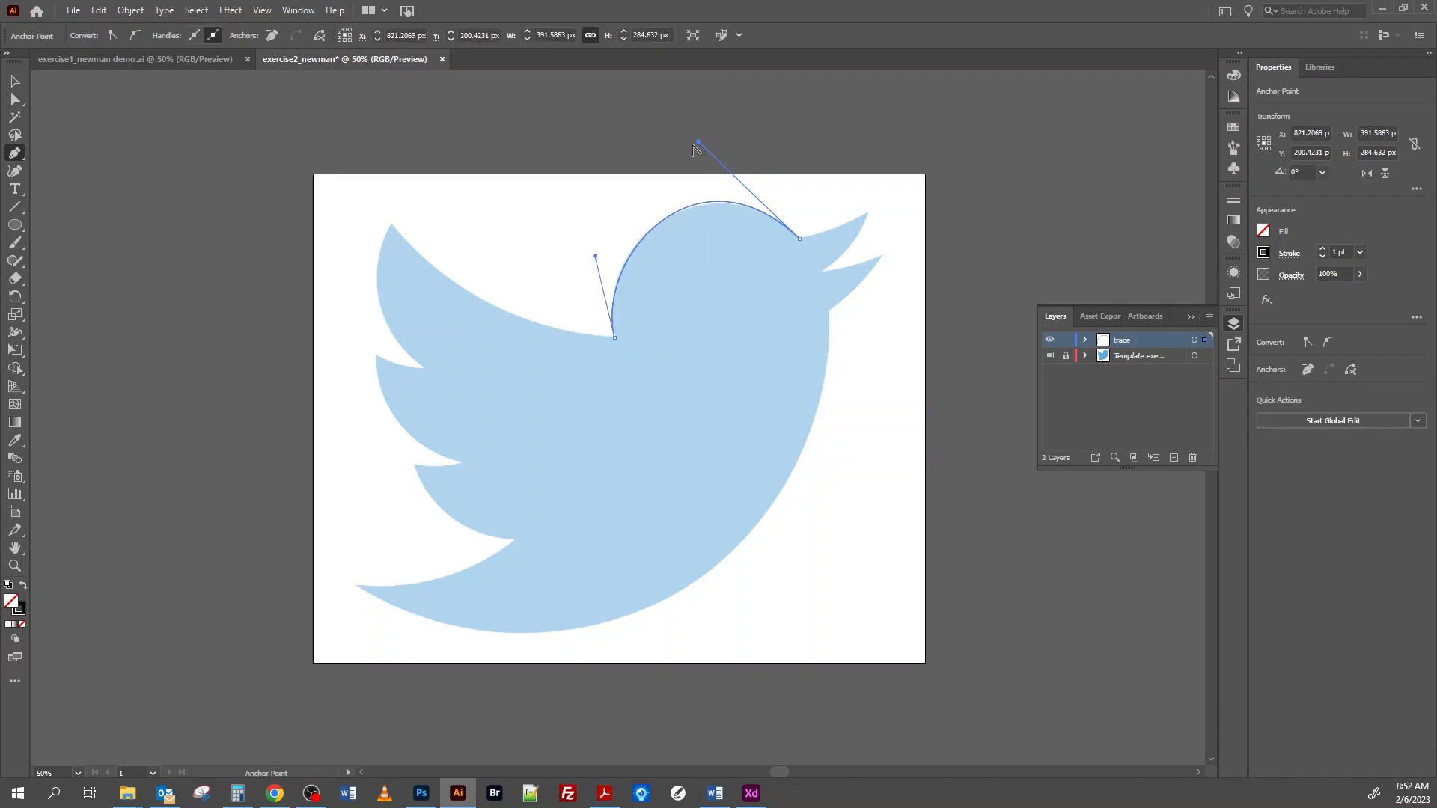
{"action": "left_click_drag", "start_coordinate": [697, 145], "coordinate": [693, 153]}
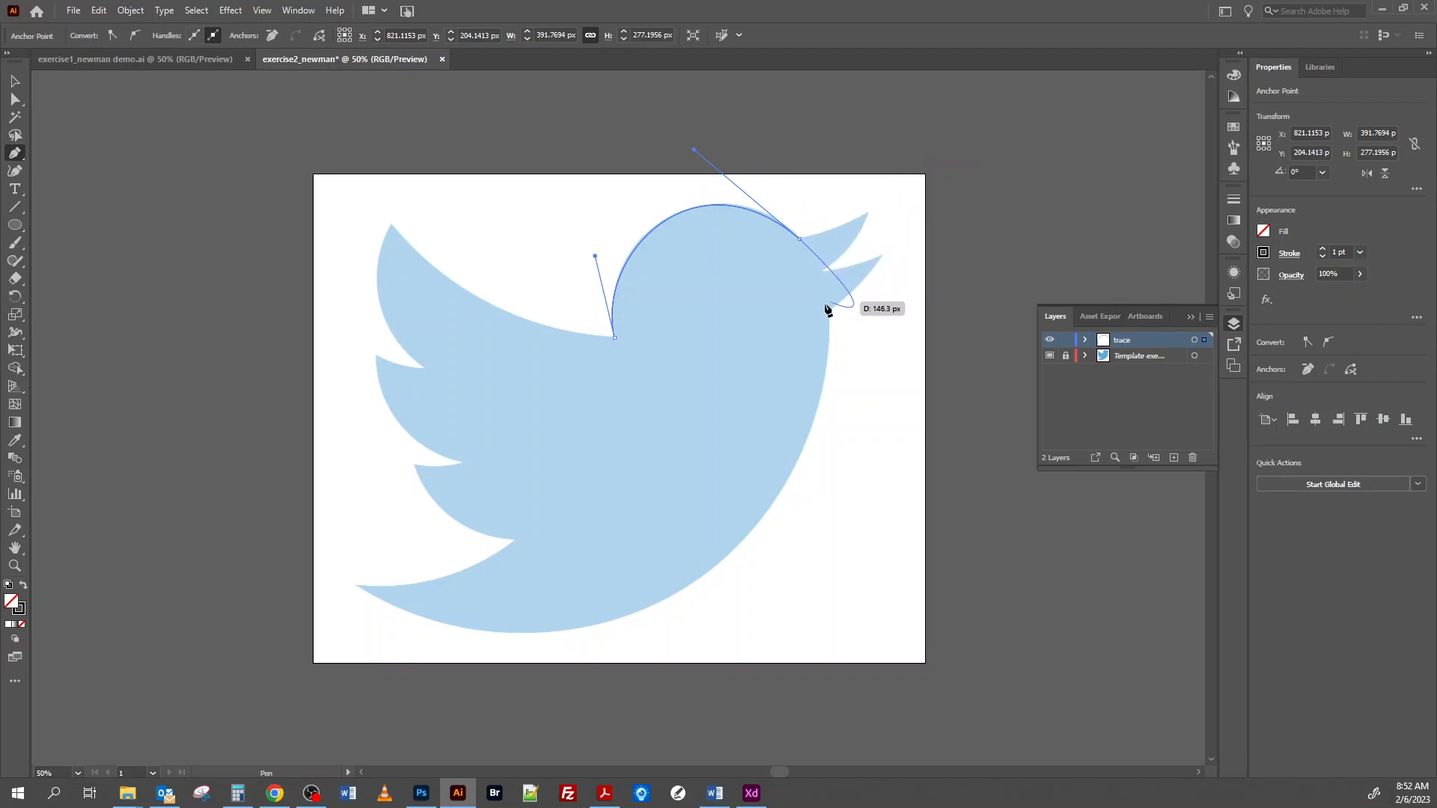
Step: Continue the Pen path around the upper and lower beak to the throat, aiming the direction handles along the template's edges
{"action": "left_click", "coordinate": [867, 213]}
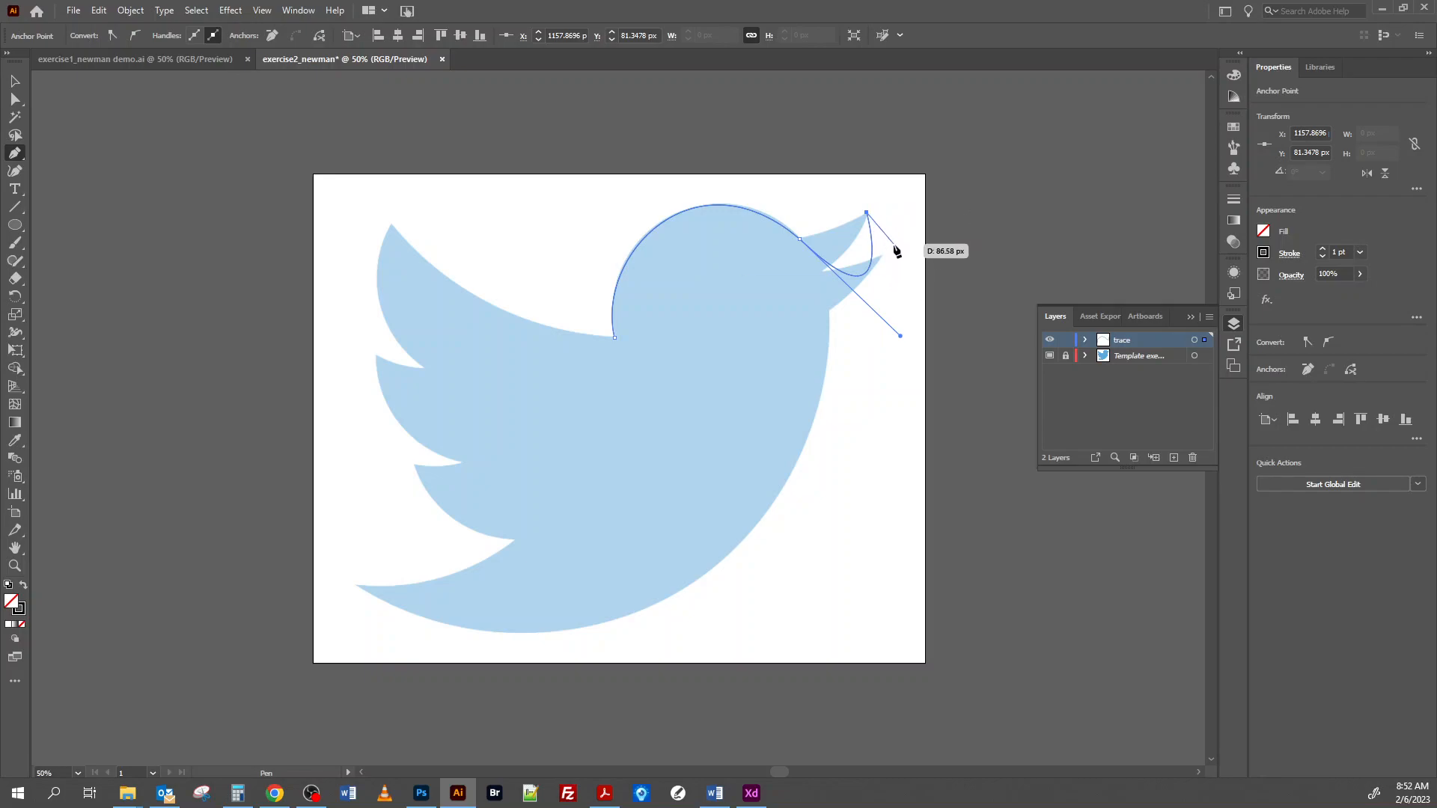
{"action": "left_click_drag", "start_coordinate": [900, 336], "coordinate": [776, 308]}
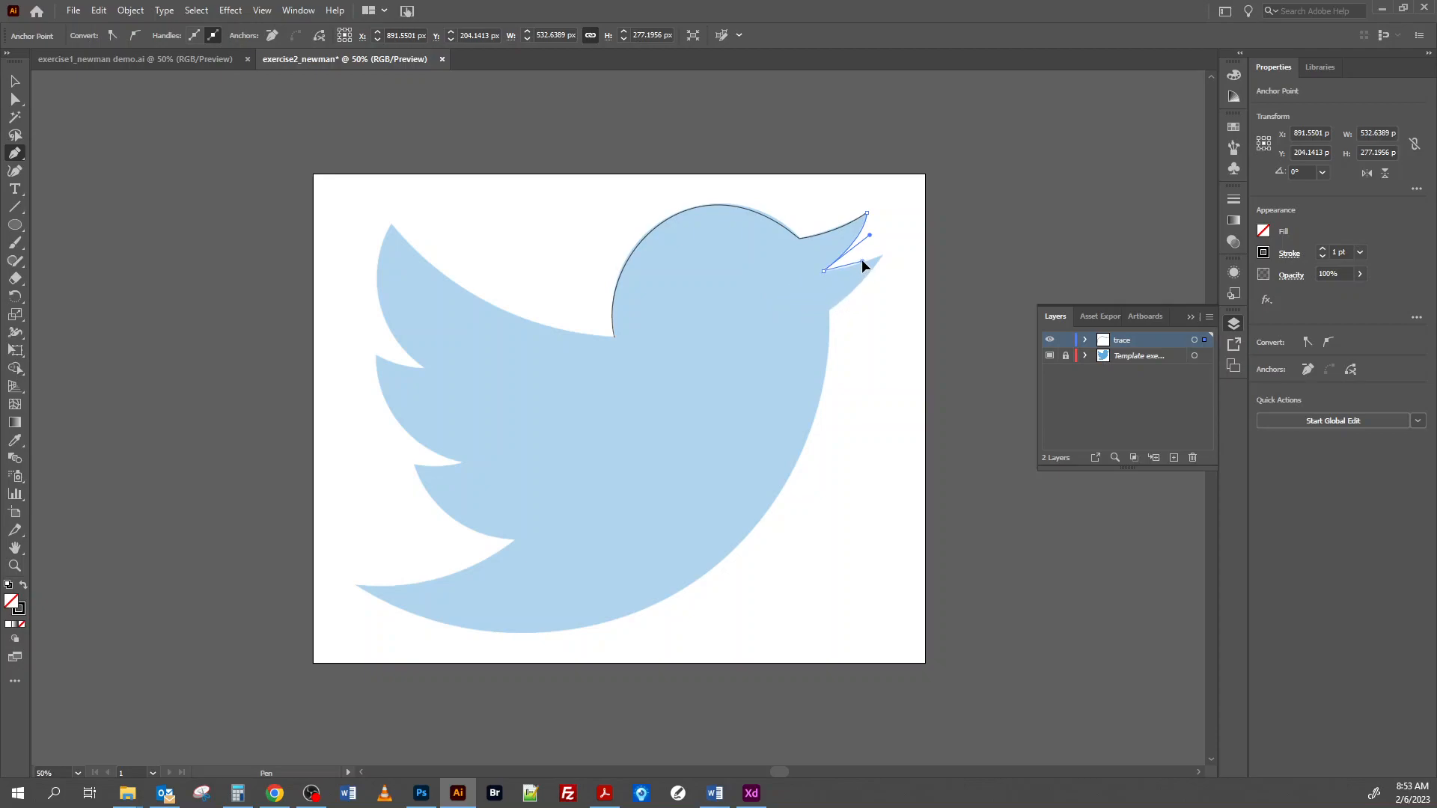
{"action": "left_click_drag", "start_coordinate": [860, 259], "coordinate": [861, 260]}
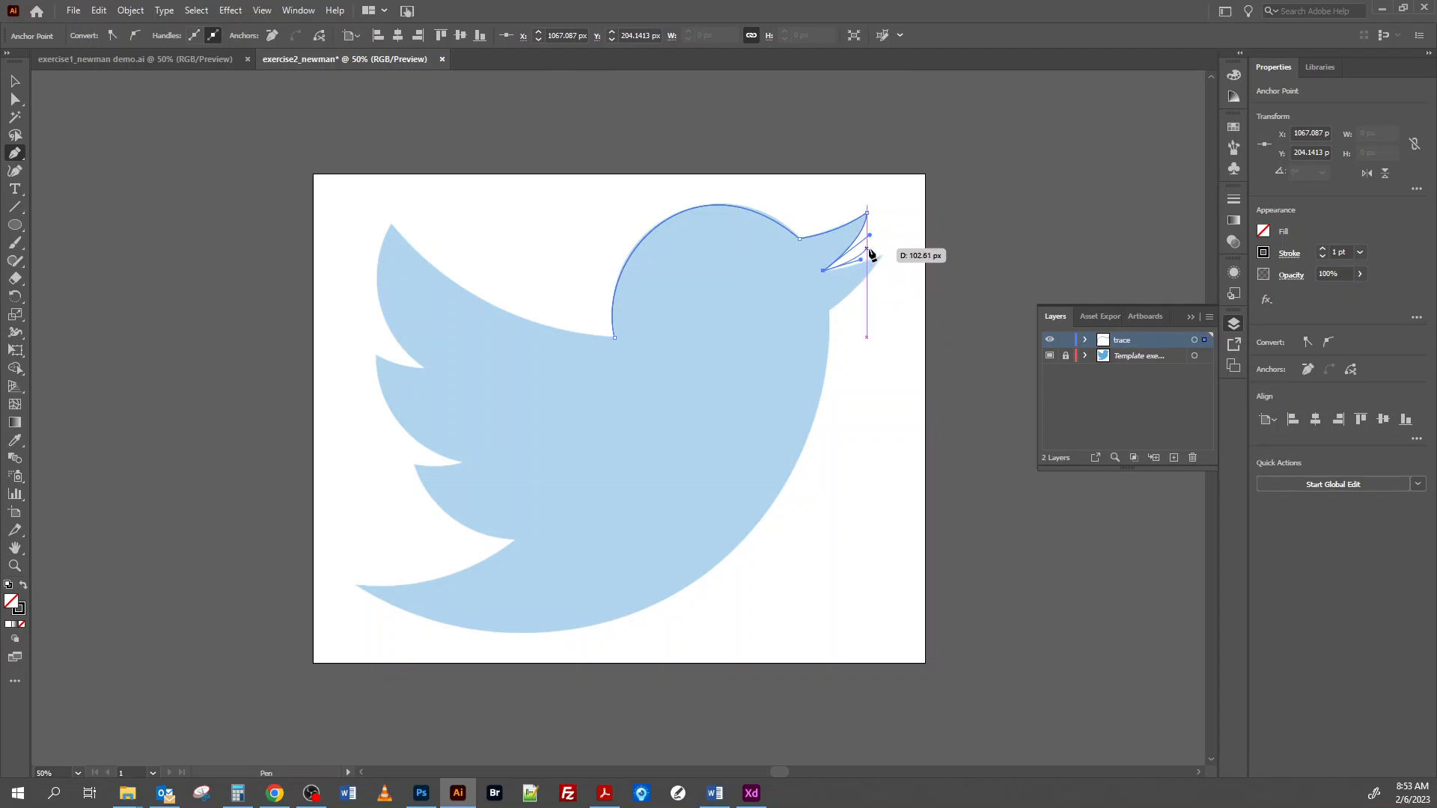
{"action": "key", "text": "alt"}
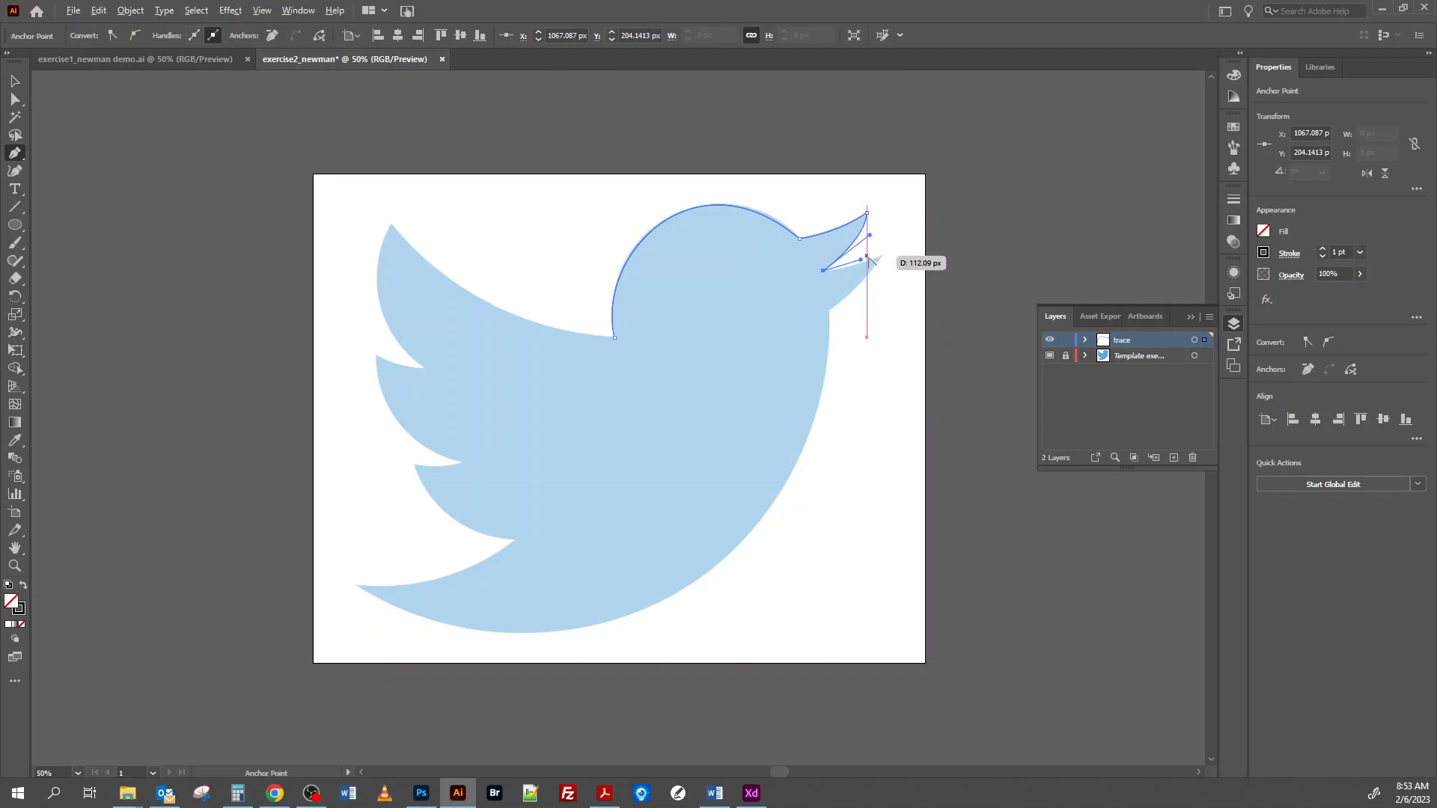
{"action": "left_click_drag", "start_coordinate": [860, 264], "coordinate": [883, 255]}
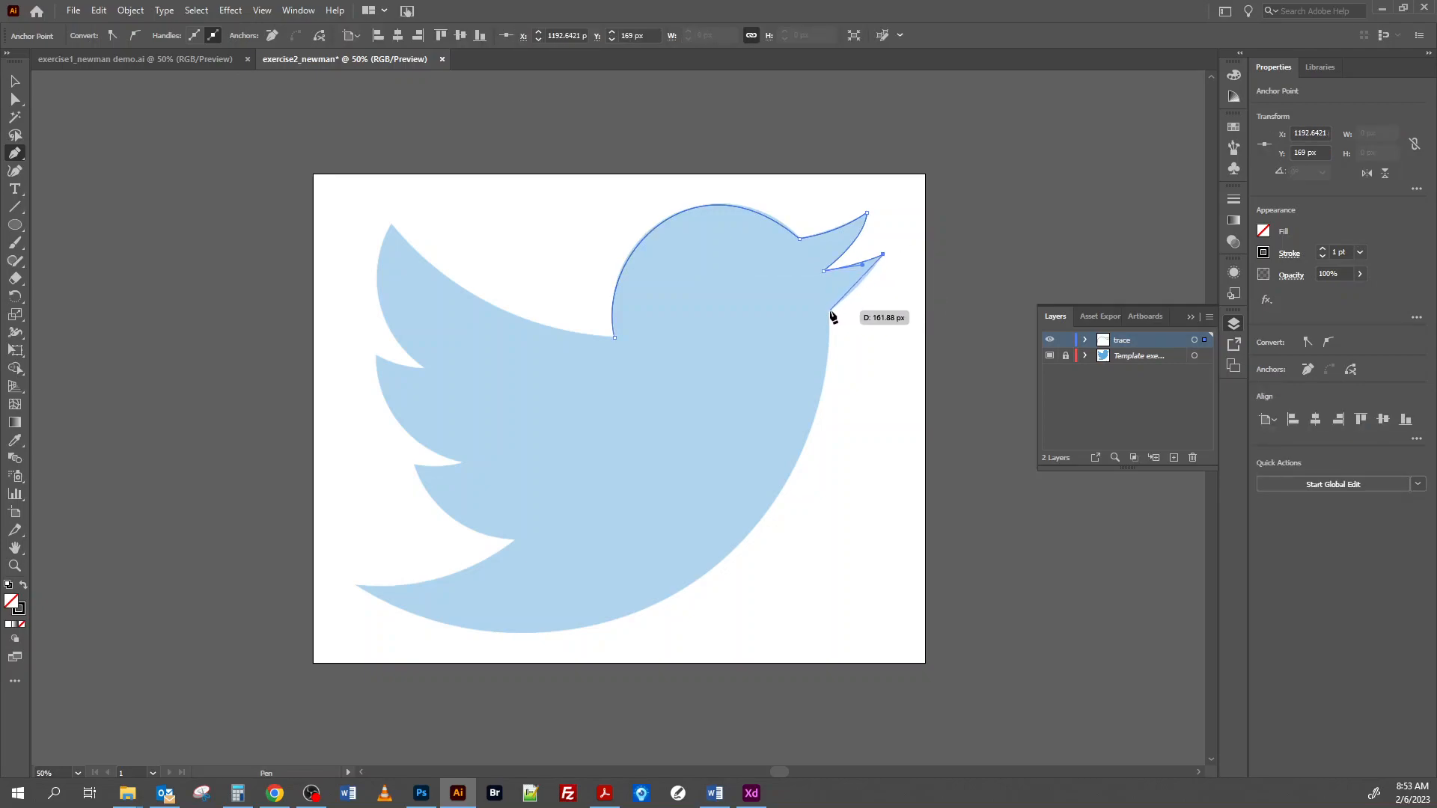
{"action": "left_click_drag", "start_coordinate": [830, 310], "coordinate": [807, 321]}
{"action": "left_click_drag", "start_coordinate": [806, 321], "coordinate": [802, 330]}
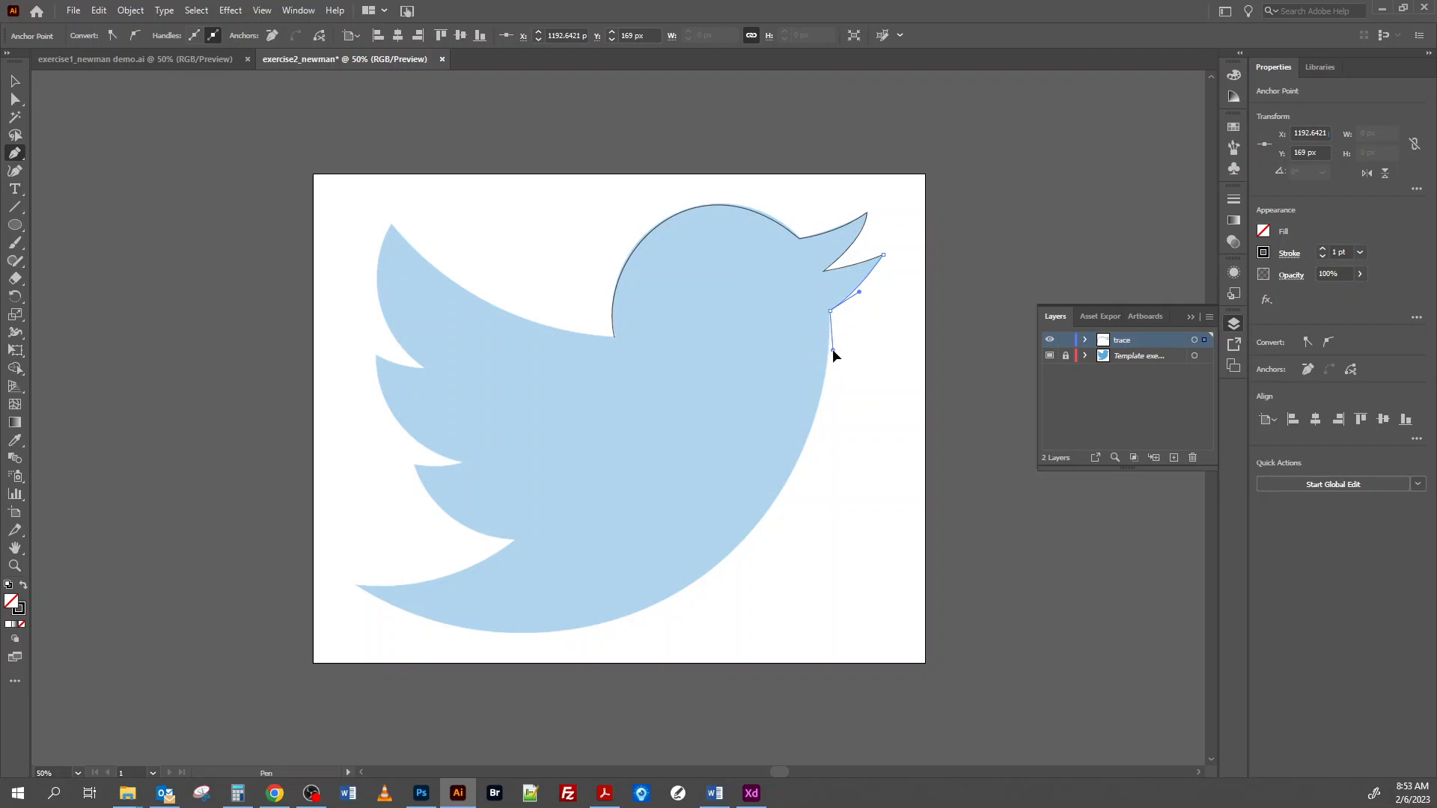
{"action": "left_click_drag", "start_coordinate": [832, 352], "coordinate": [832, 352]}
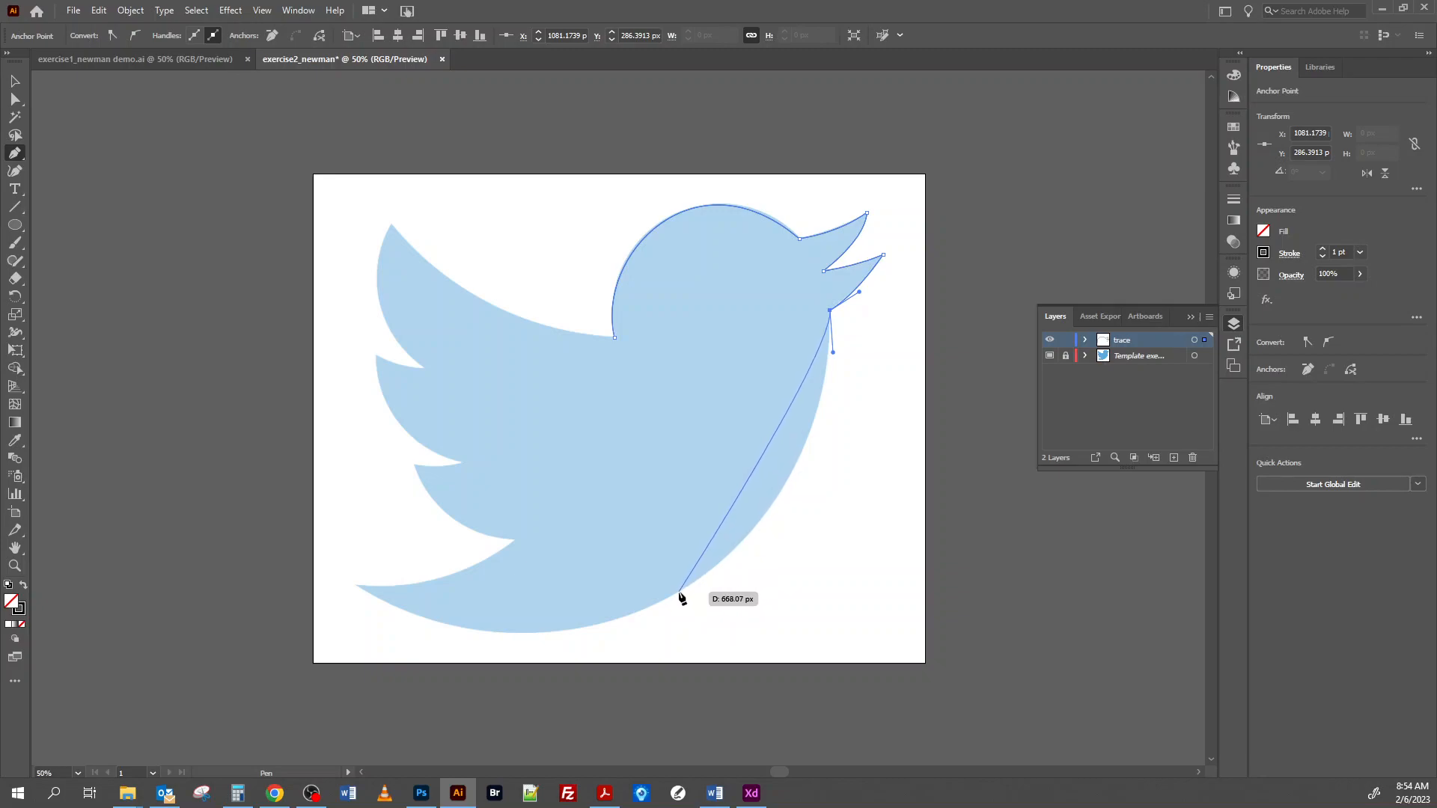
Step: Trace the belly down to the tail tip and back along the tail's upper edge to the lowest feather, shaping the handles
{"action": "left_click_drag", "start_coordinate": [679, 593], "coordinate": [545, 666]}
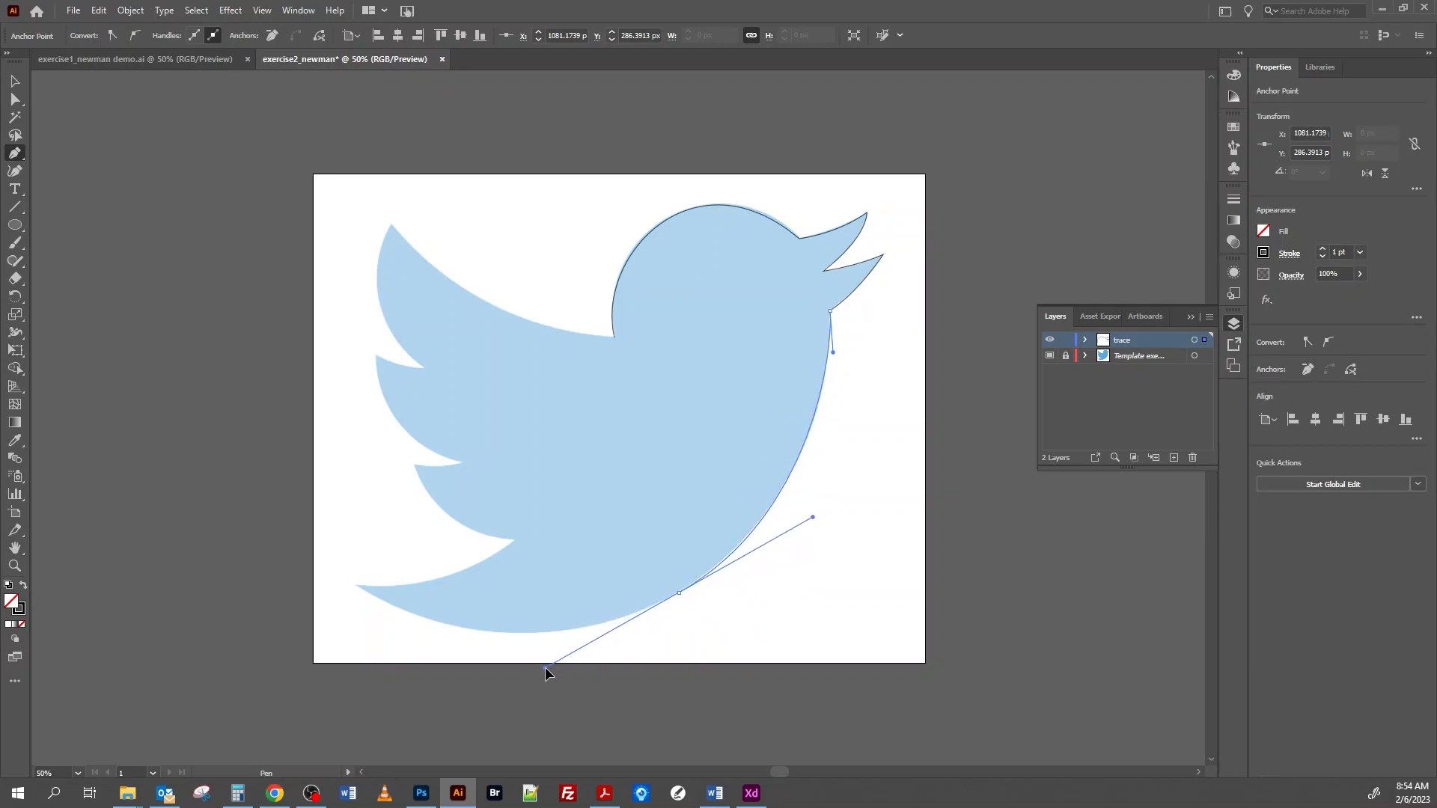
{"action": "left_click_drag", "start_coordinate": [545, 667], "coordinate": [546, 667]}
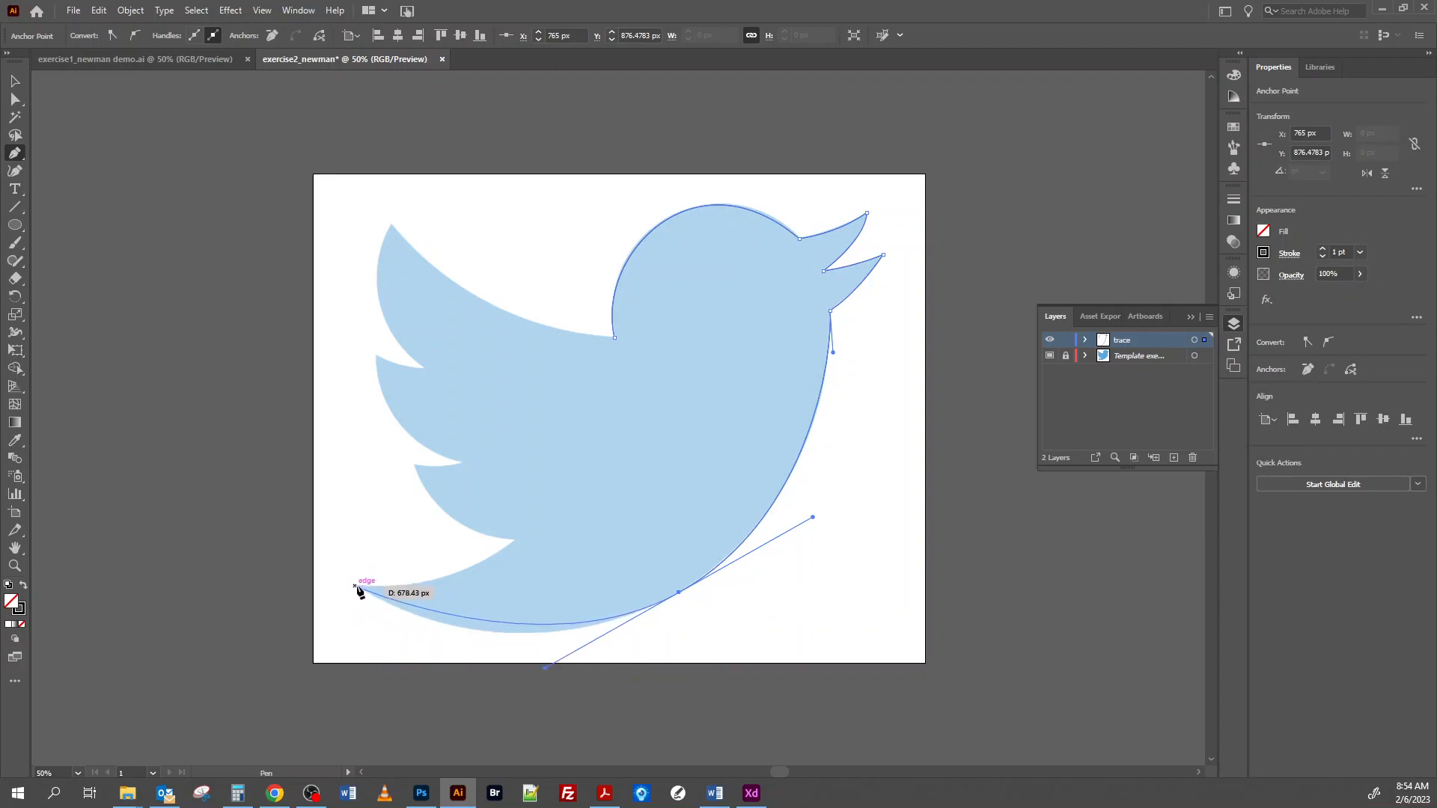
{"action": "left_click_drag", "start_coordinate": [355, 586], "coordinate": [306, 560]}
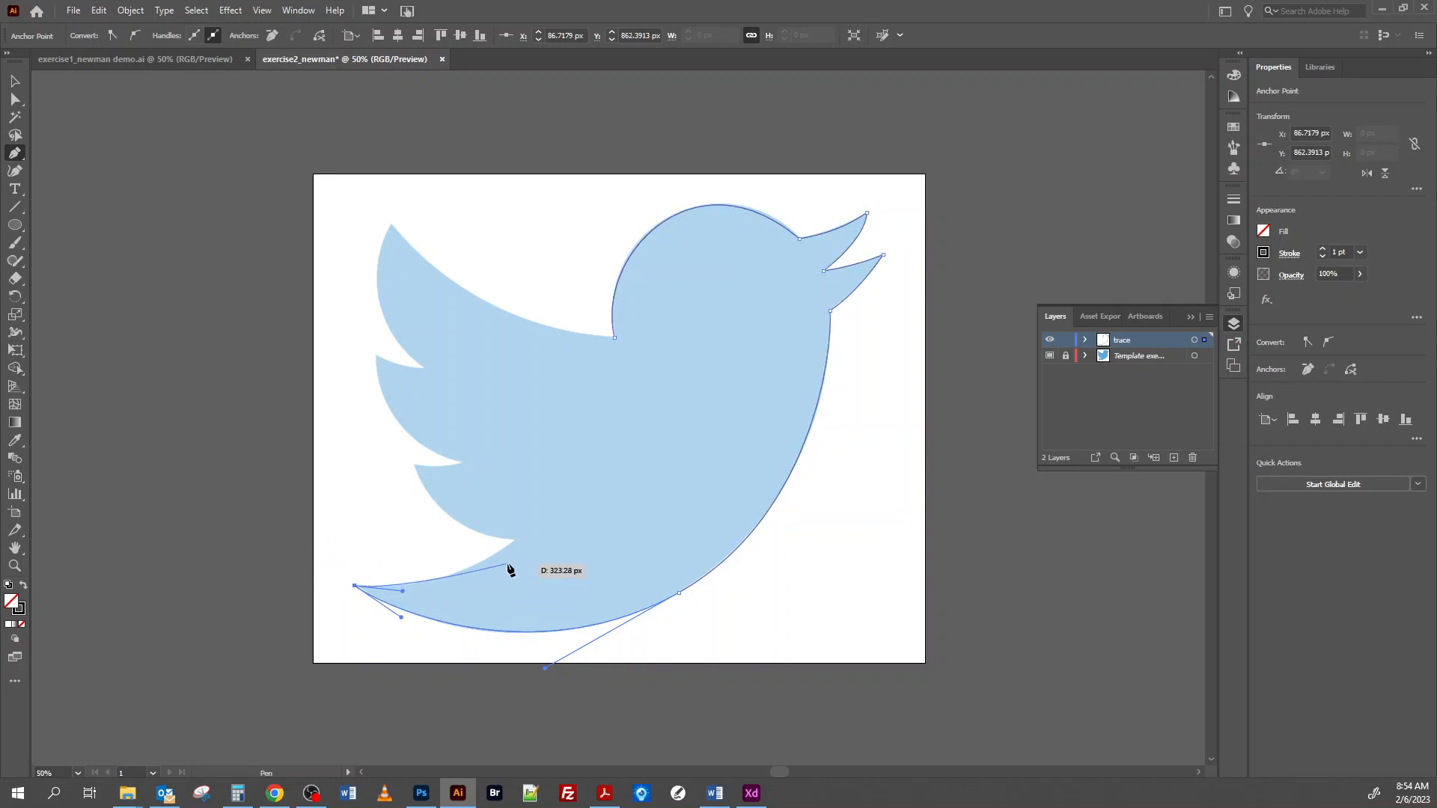
{"action": "left_click", "coordinate": [513, 540]}
{"action": "left_click_drag", "start_coordinate": [549, 526], "coordinate": [562, 502]}
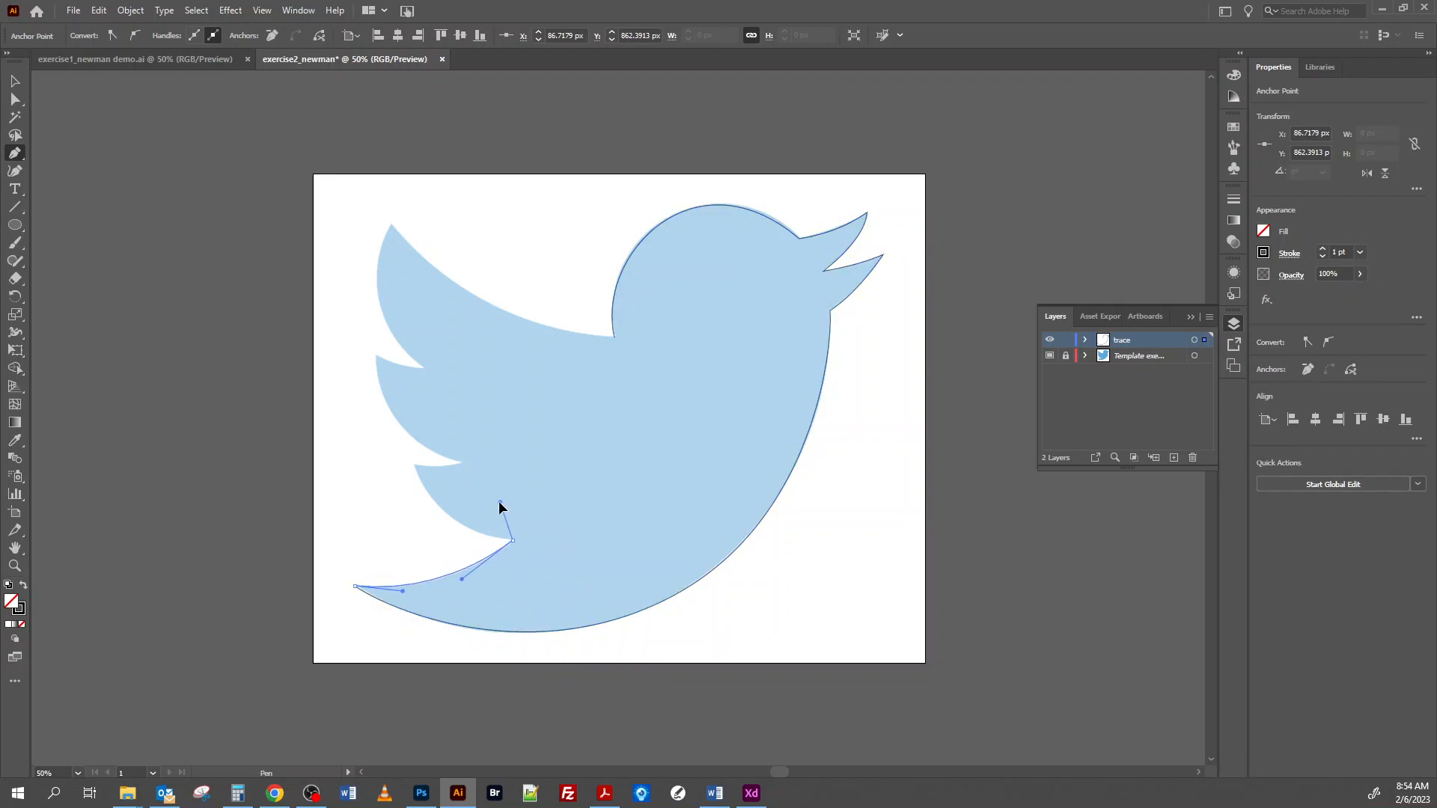
{"action": "left_click_drag", "start_coordinate": [460, 531], "coordinate": [459, 531]}
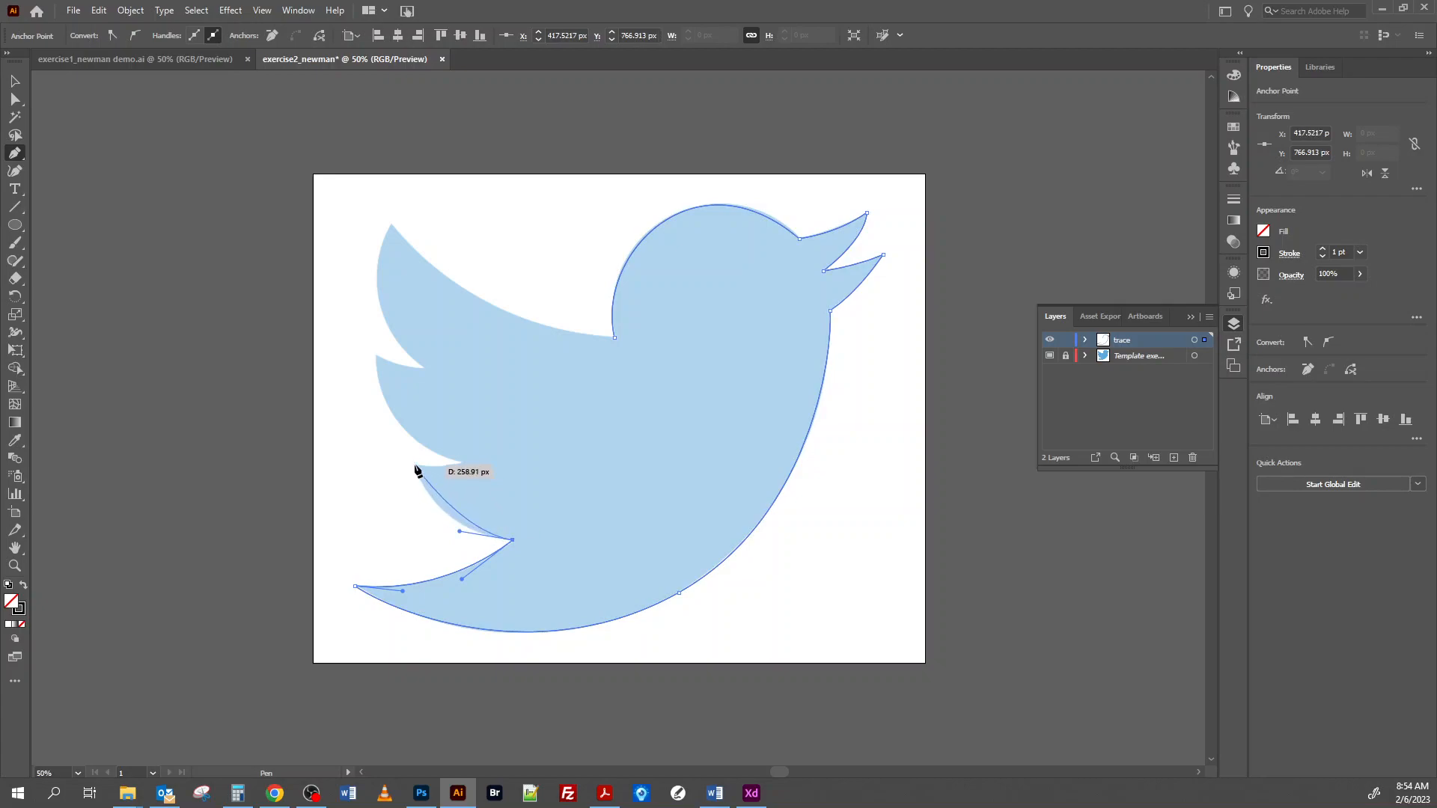
Step: Trace the lowest wing feather to its tip and redirect the outgoing handle towards the notch below the middle feather
{"action": "left_click_drag", "start_coordinate": [414, 464], "coordinate": [399, 422]}
{"action": "left_click_drag", "start_coordinate": [453, 473], "coordinate": [454, 472]}
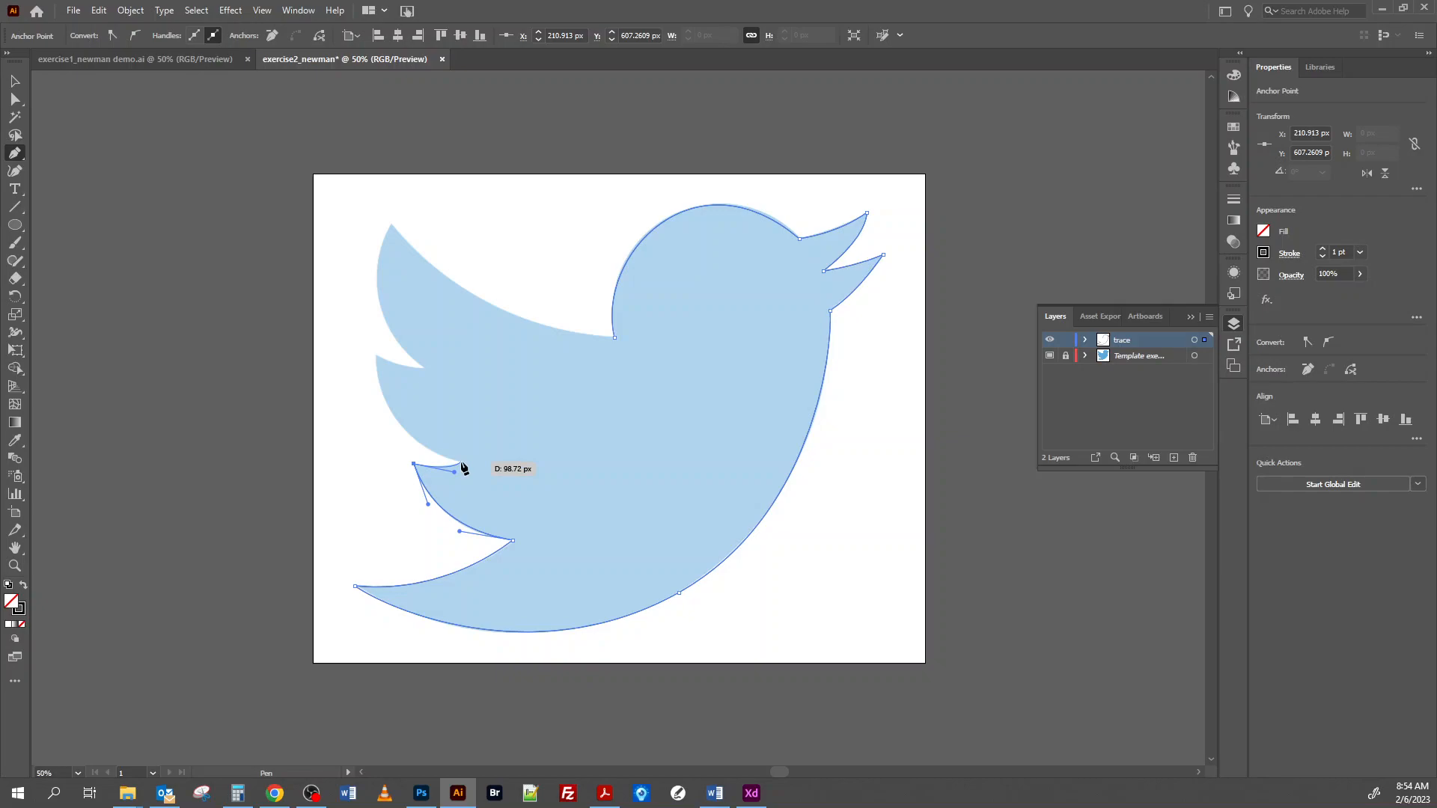
{"action": "left_click_drag", "start_coordinate": [454, 472], "coordinate": [461, 467]}
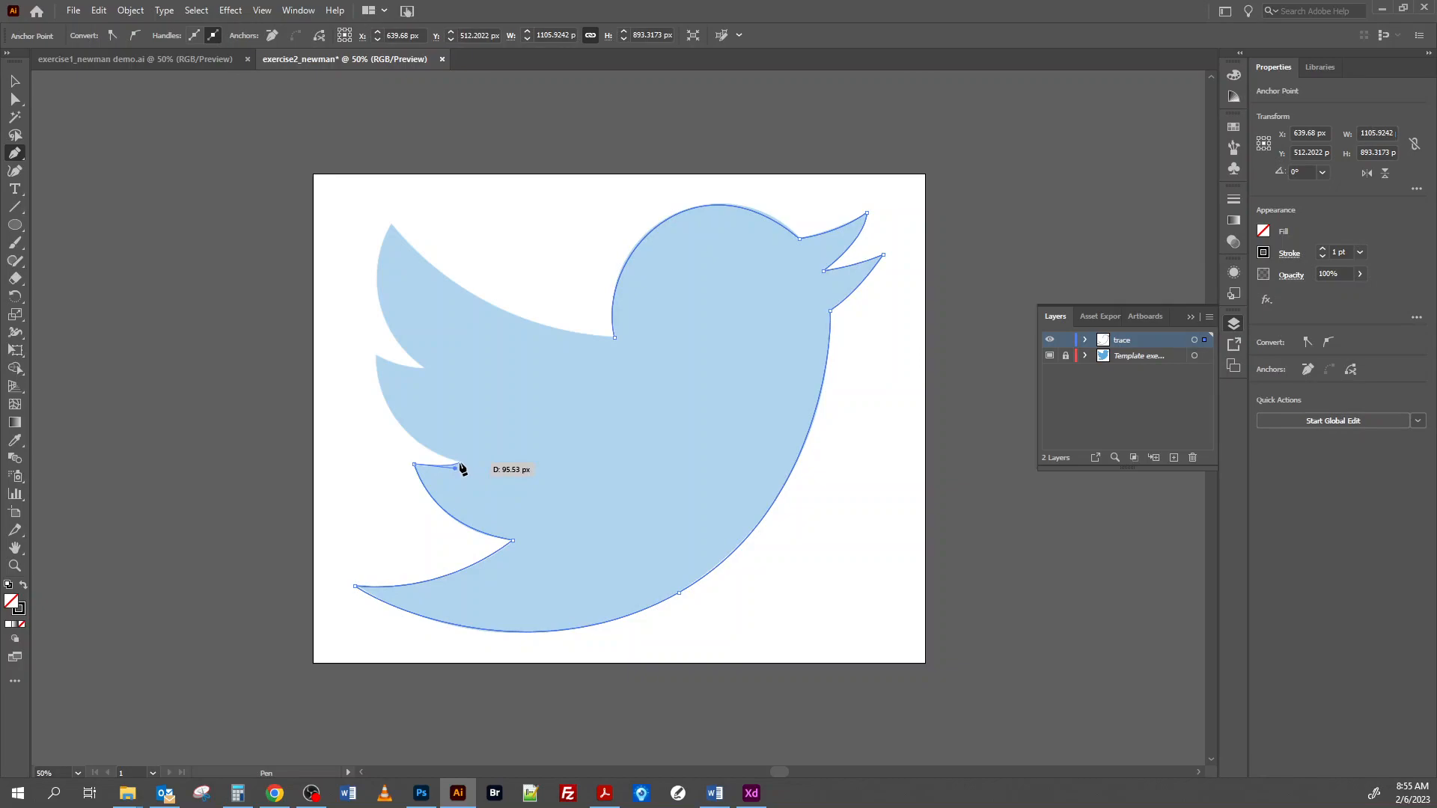
Step: Trace the middle and top wing feathers and close the path along the wing's upper edge at the starting anchor
{"action": "left_click_drag", "start_coordinate": [461, 468], "coordinate": [379, 276]}
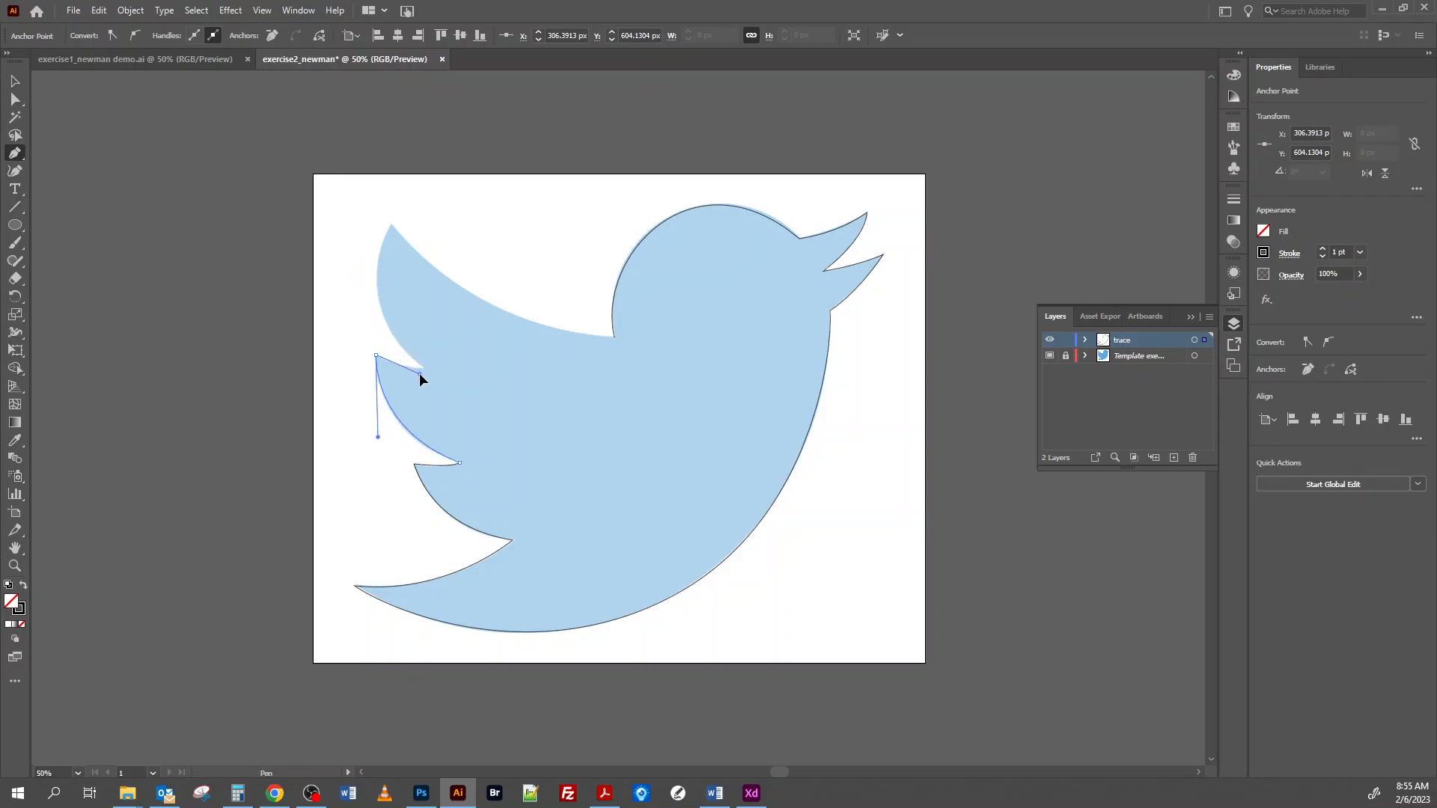
{"action": "left_click_drag", "start_coordinate": [416, 372], "coordinate": [434, 212]}
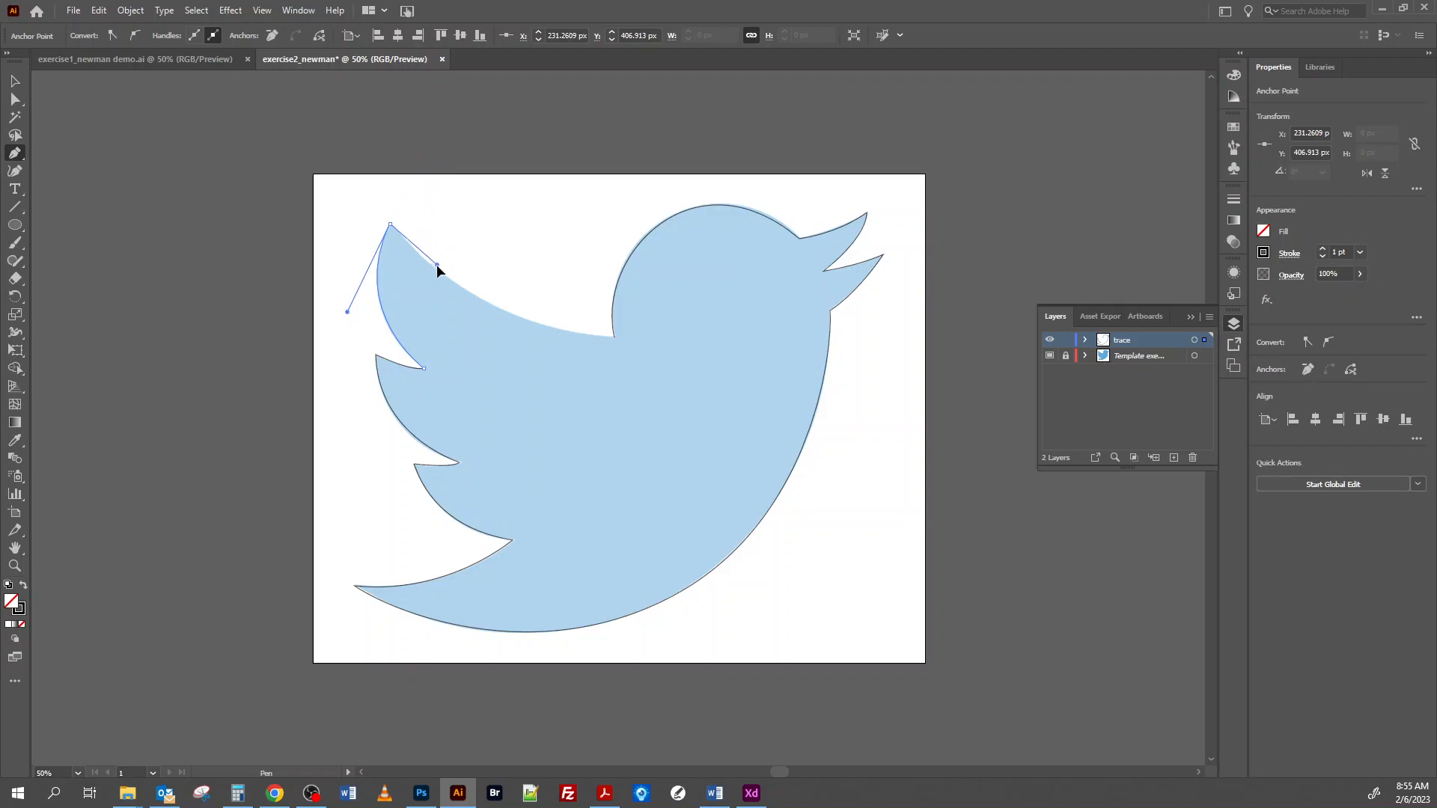
{"action": "left_click_drag", "start_coordinate": [434, 276], "coordinate": [435, 277]}
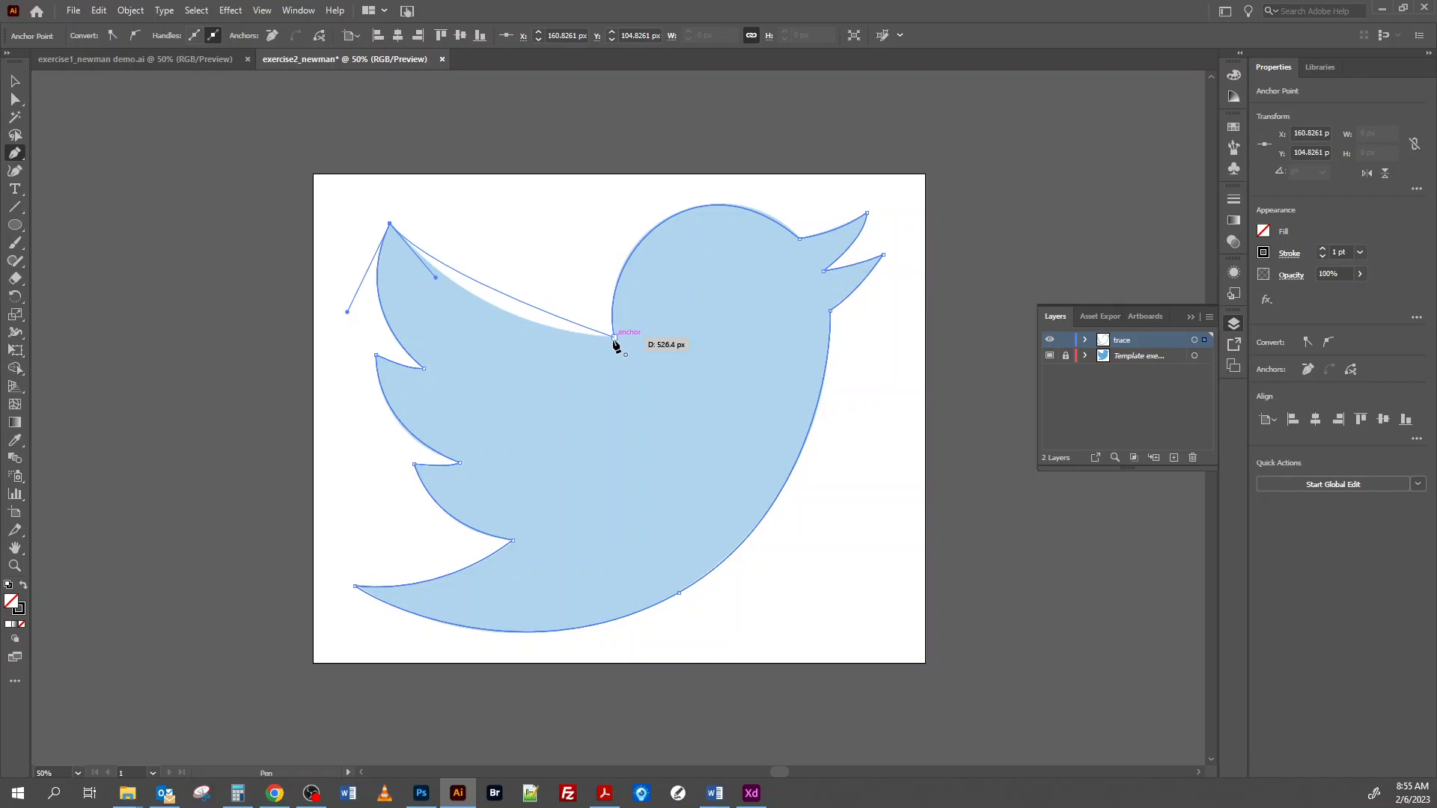
{"action": "left_click_drag", "start_coordinate": [614, 338], "coordinate": [709, 341]}
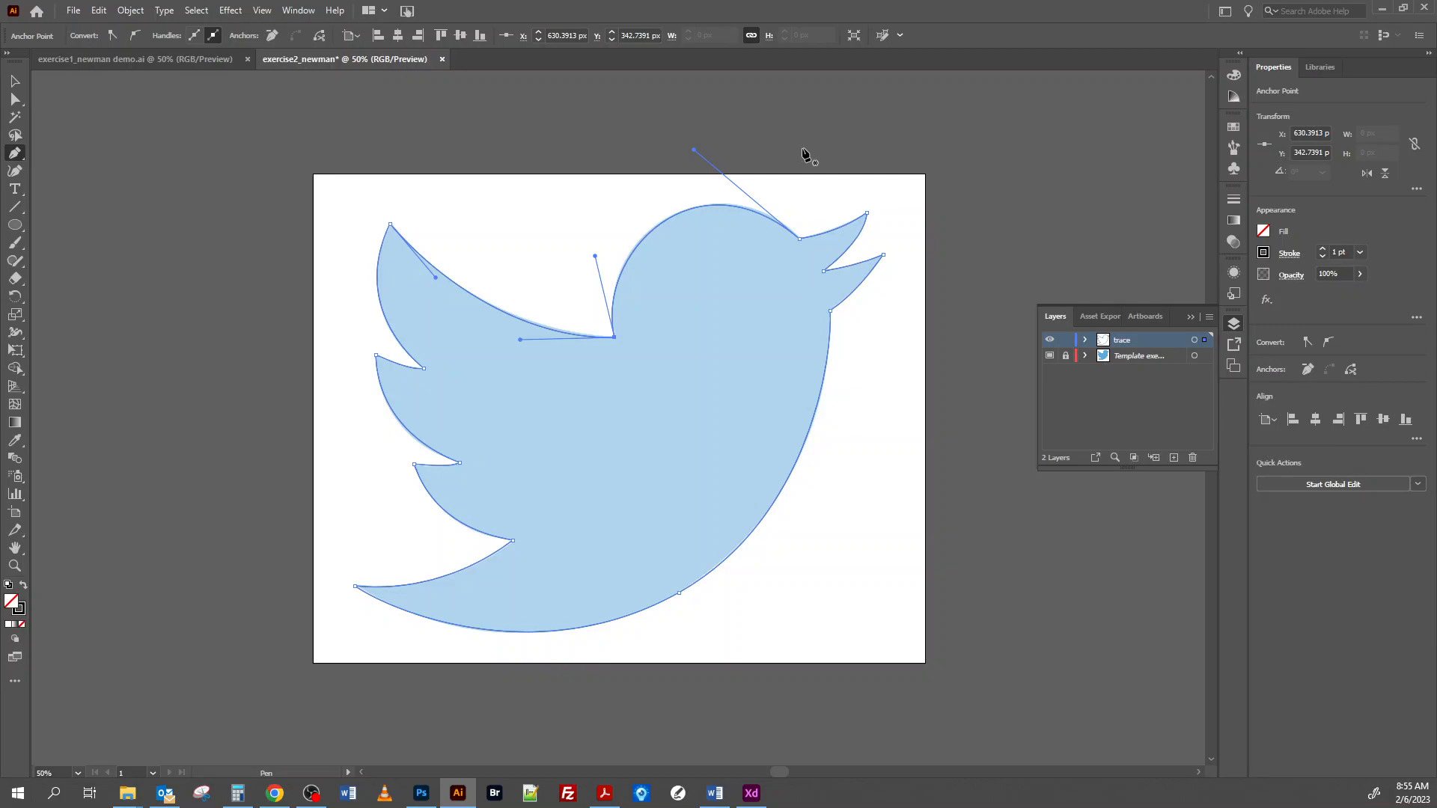
Step: Fill the closed bird path with the light purple swatch from the color group, enlarging the swatch display to reach it
{"action": "left_click", "coordinate": [15, 81]}
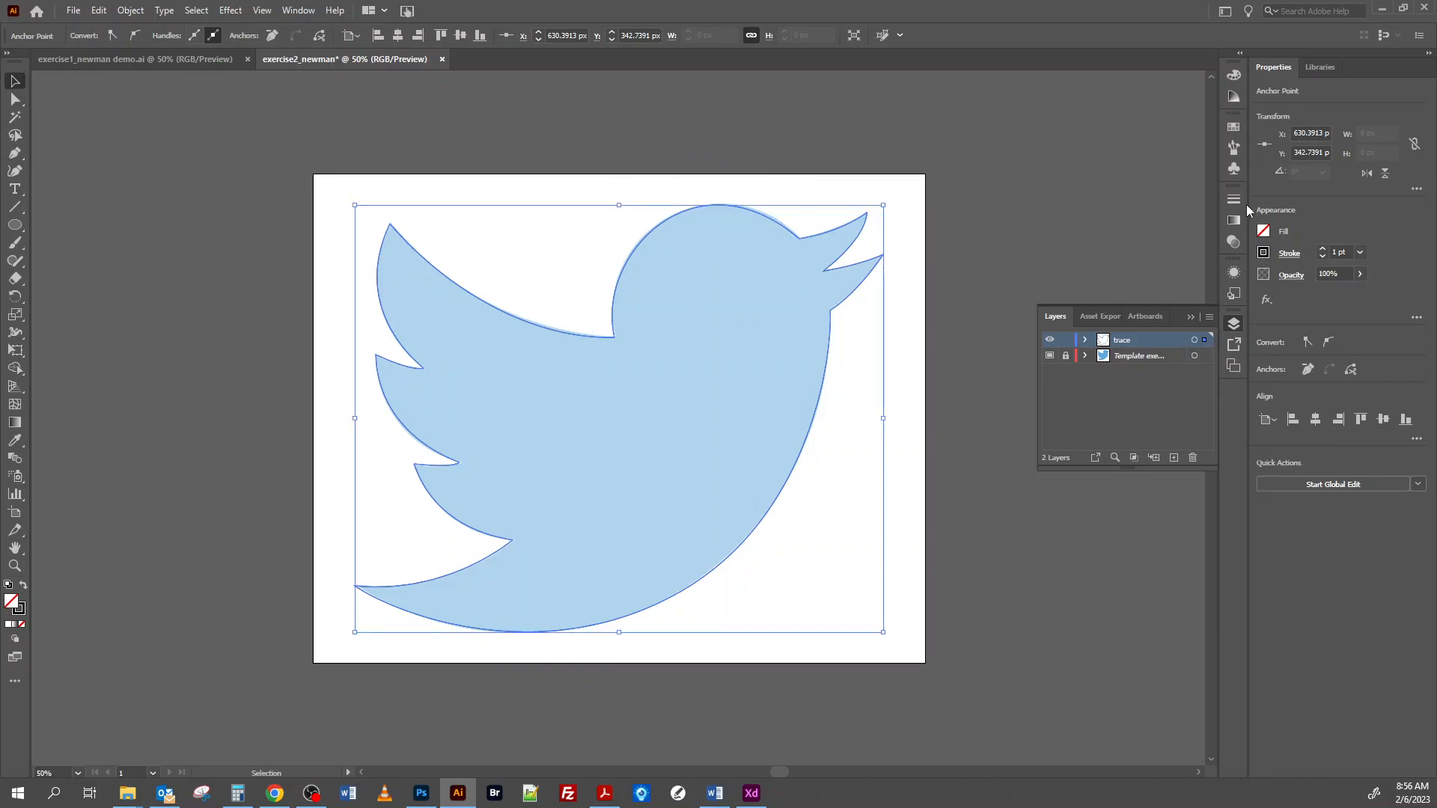
{"action": "left_click", "coordinate": [1233, 126]}
{"action": "scroll", "coordinate": [1135, 213], "scroll_direction": "down", "scroll_amount": 2}
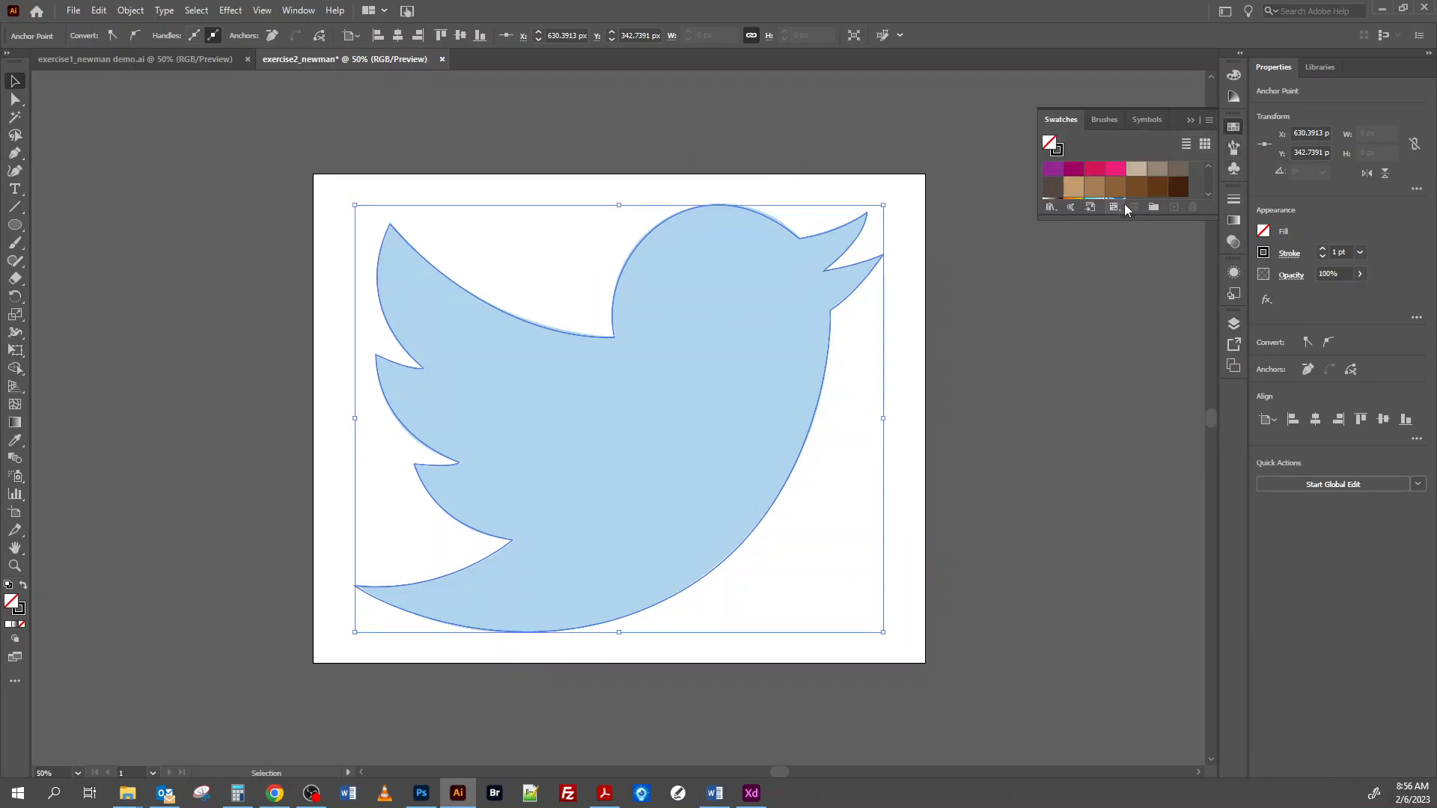
{"action": "left_click_drag", "start_coordinate": [1125, 217], "coordinate": [1125, 437]}
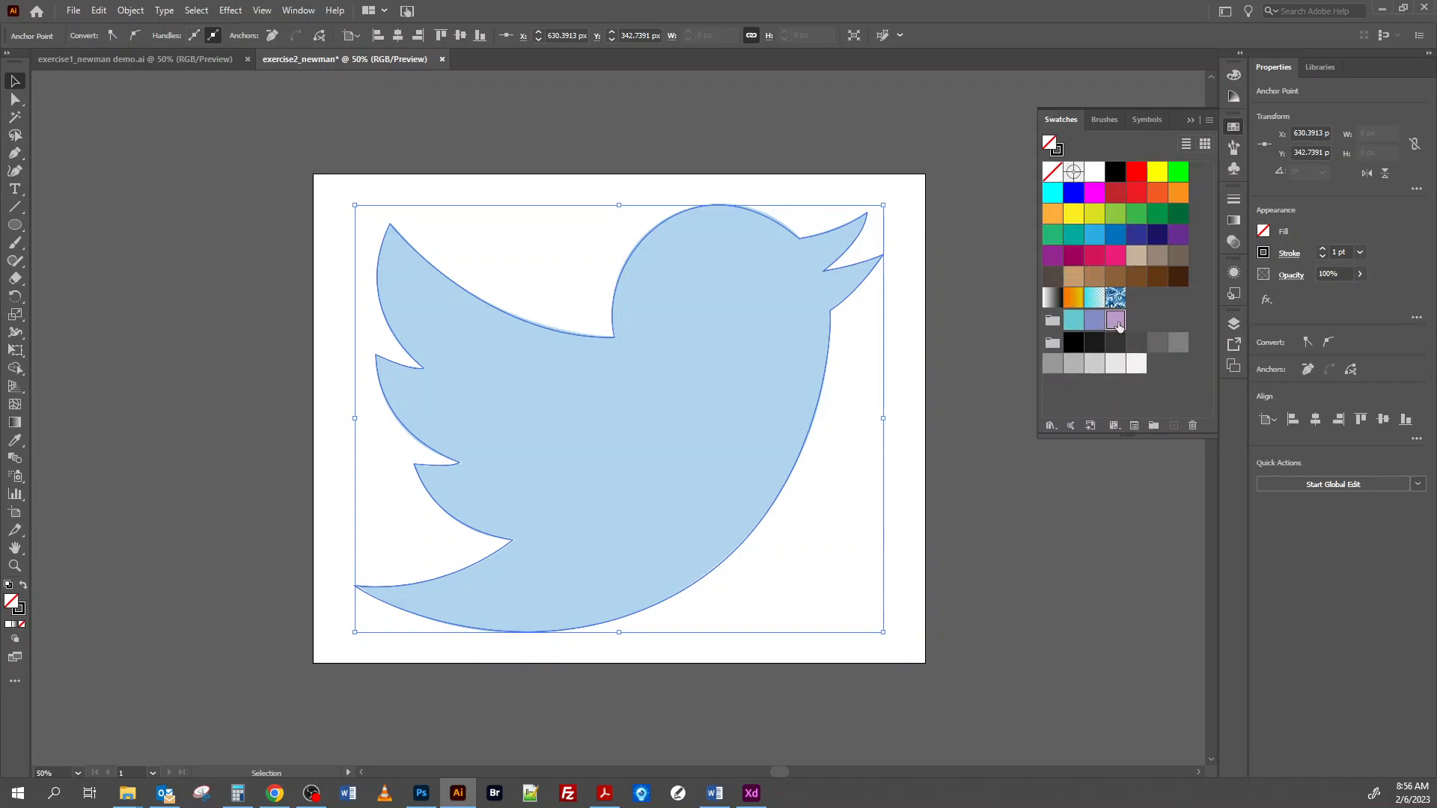
{"action": "left_click", "coordinate": [1115, 320]}
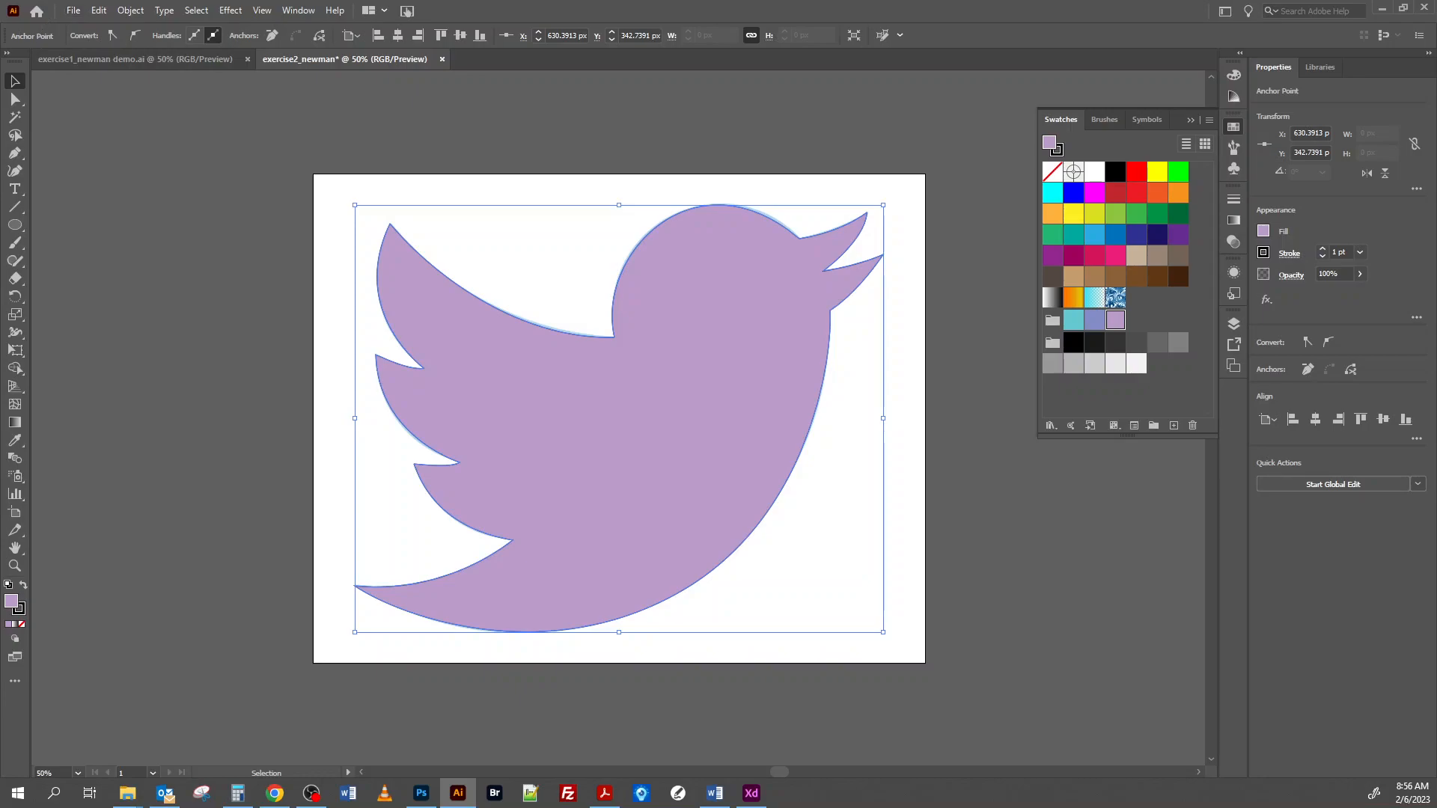
Step: Save the document as a new Illustrator file with "demo" appended to its current name, accepting the default Illustrator options
{"action": "left_click", "coordinate": [74, 11]}
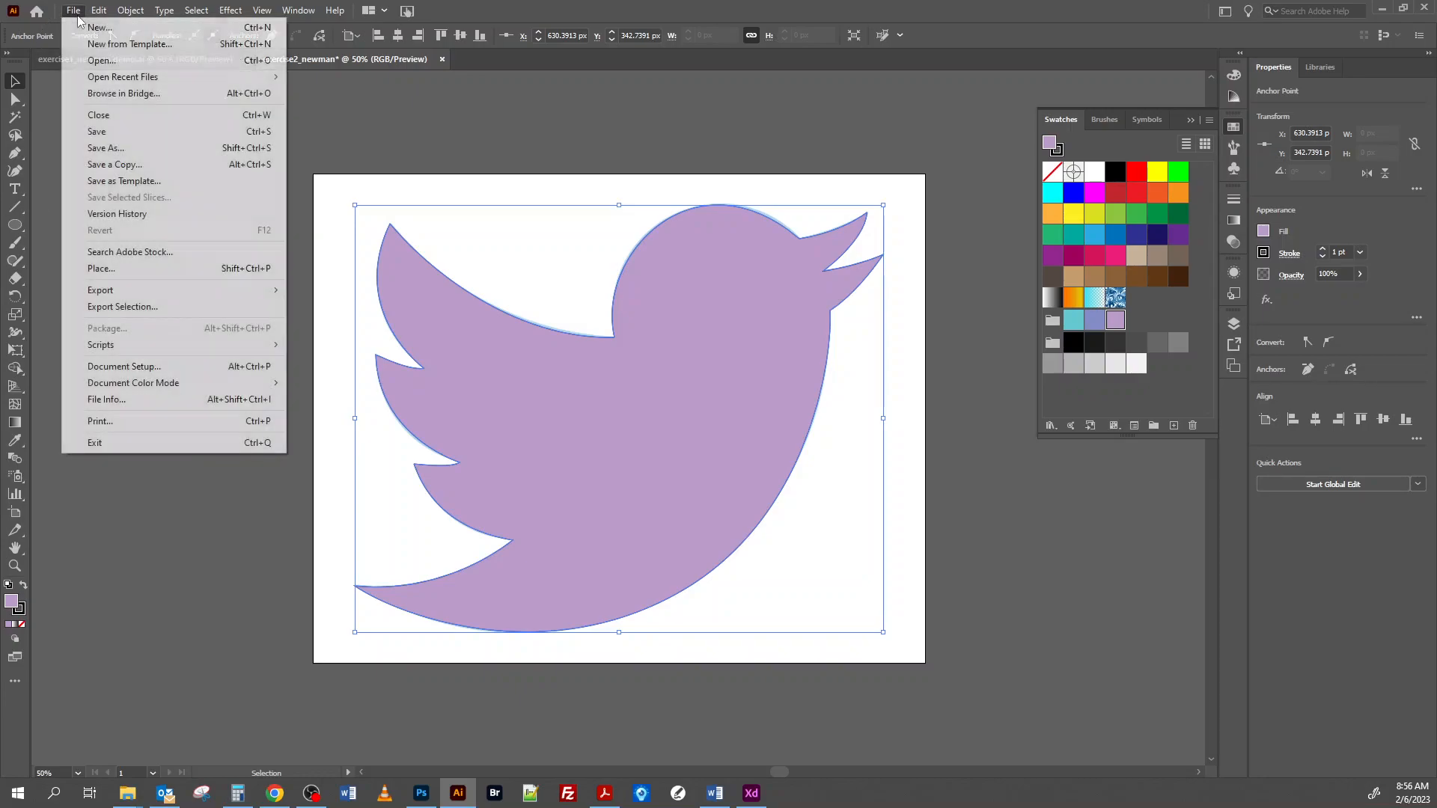
{"action": "left_click", "coordinate": [97, 148]}
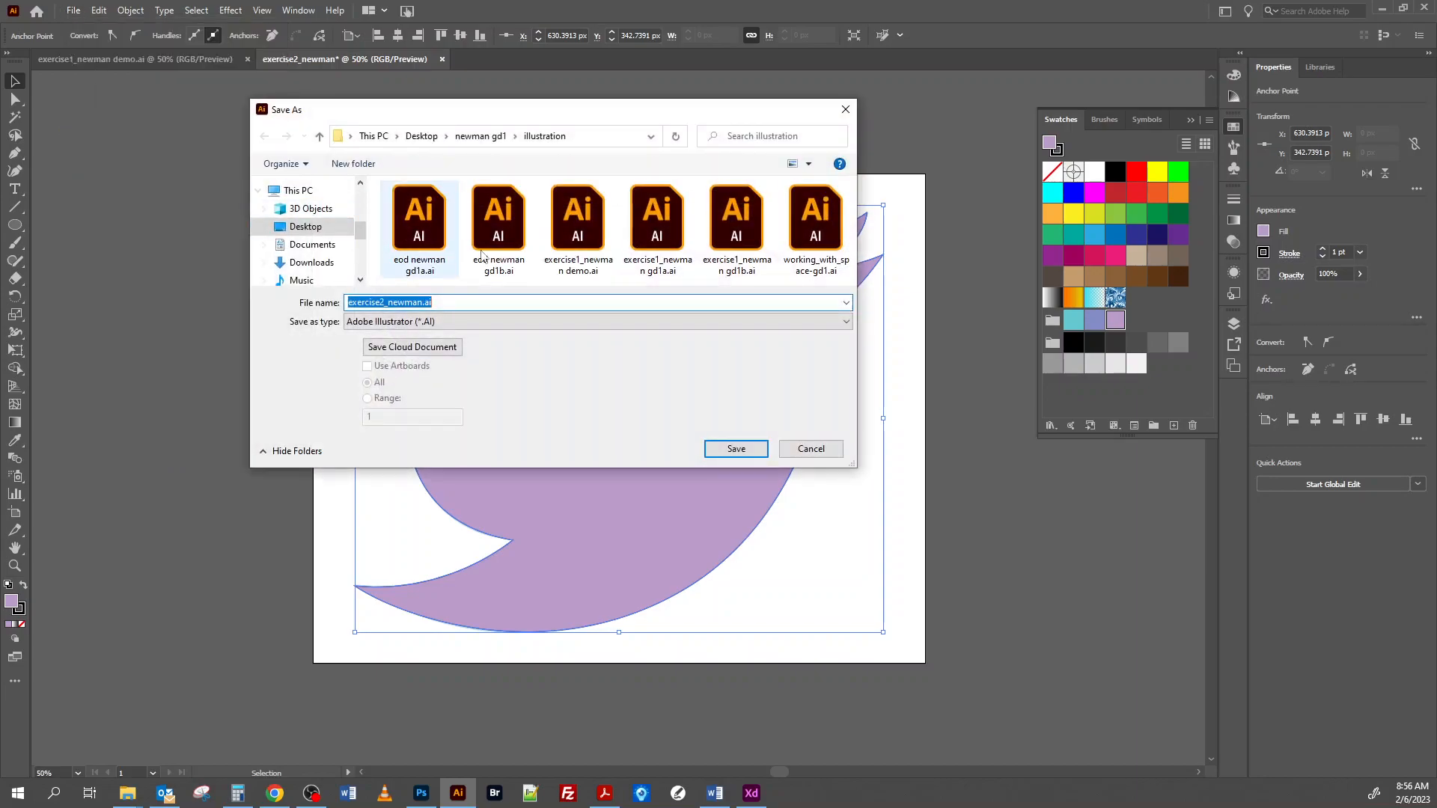
{"action": "left_click", "coordinate": [422, 302]}
{"action": "type", "text": "dem"}
{"action": "left_click", "coordinate": [753, 452]}
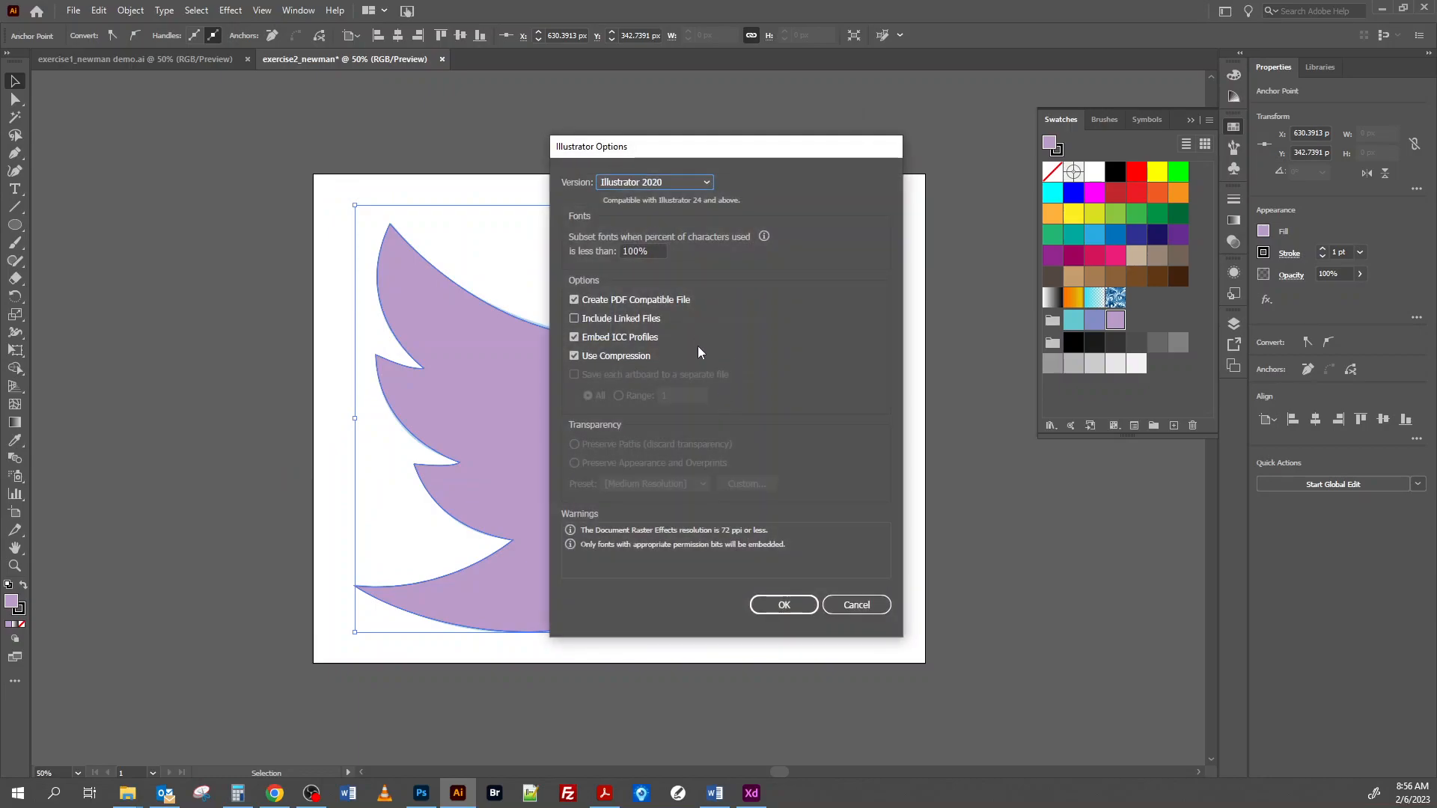
{"action": "left_click", "coordinate": [781, 603]}
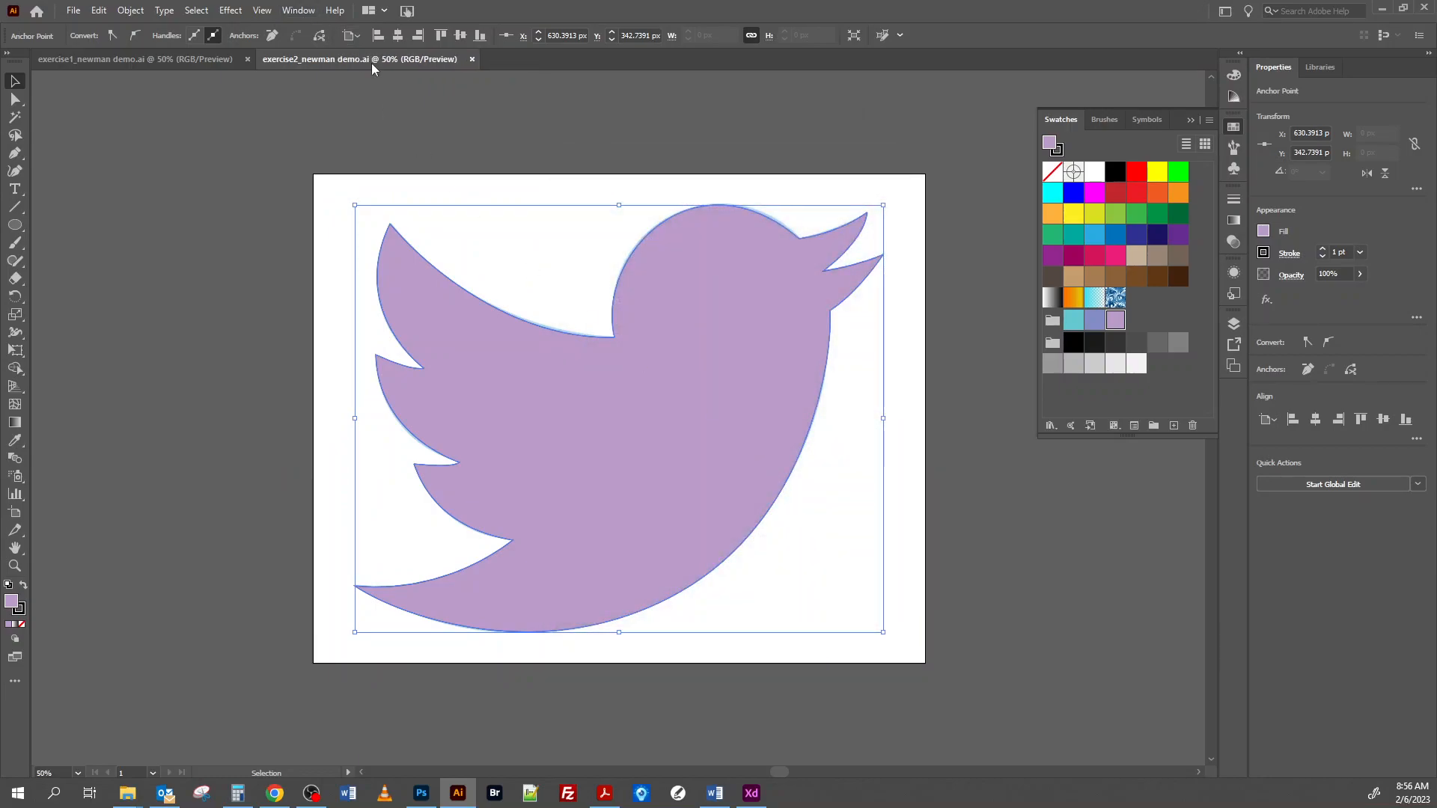